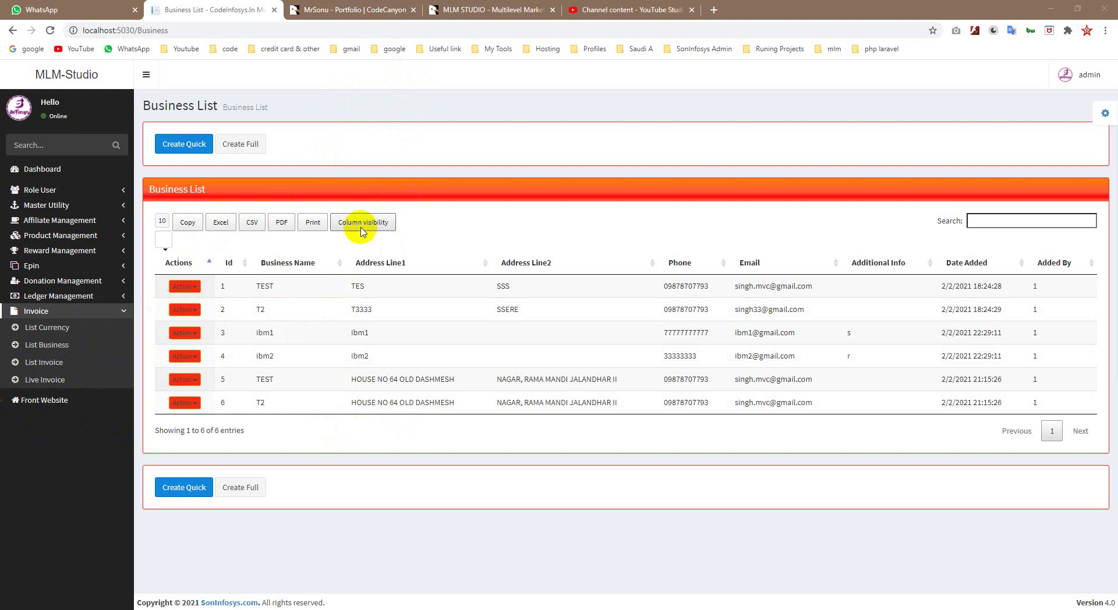
Step: Open the Currency List under Invoice, showing its single USD ($) entry
click(29, 379)
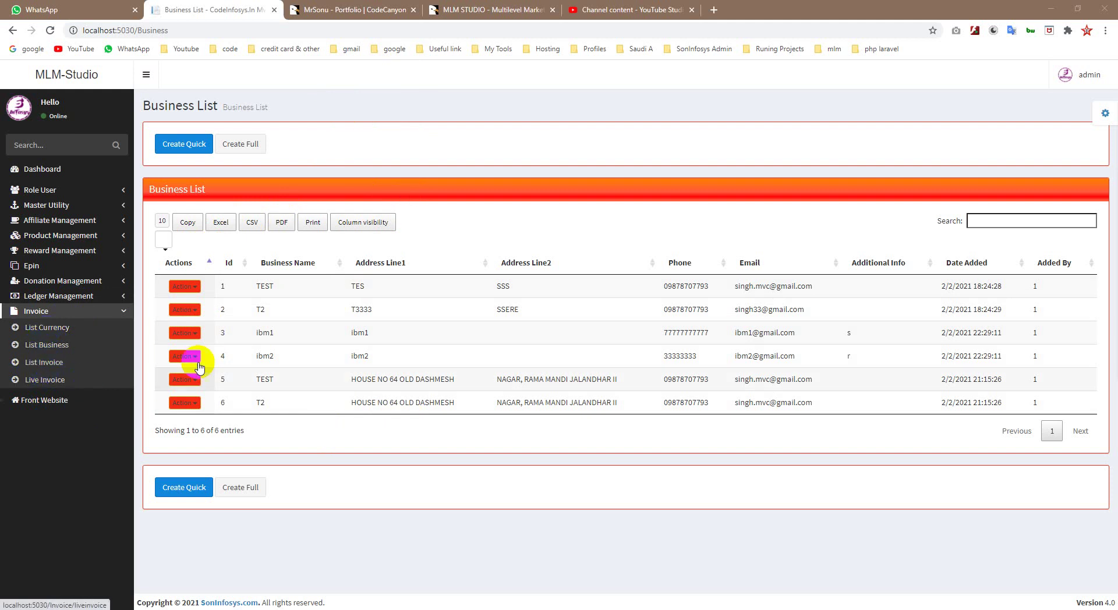
click(114, 431)
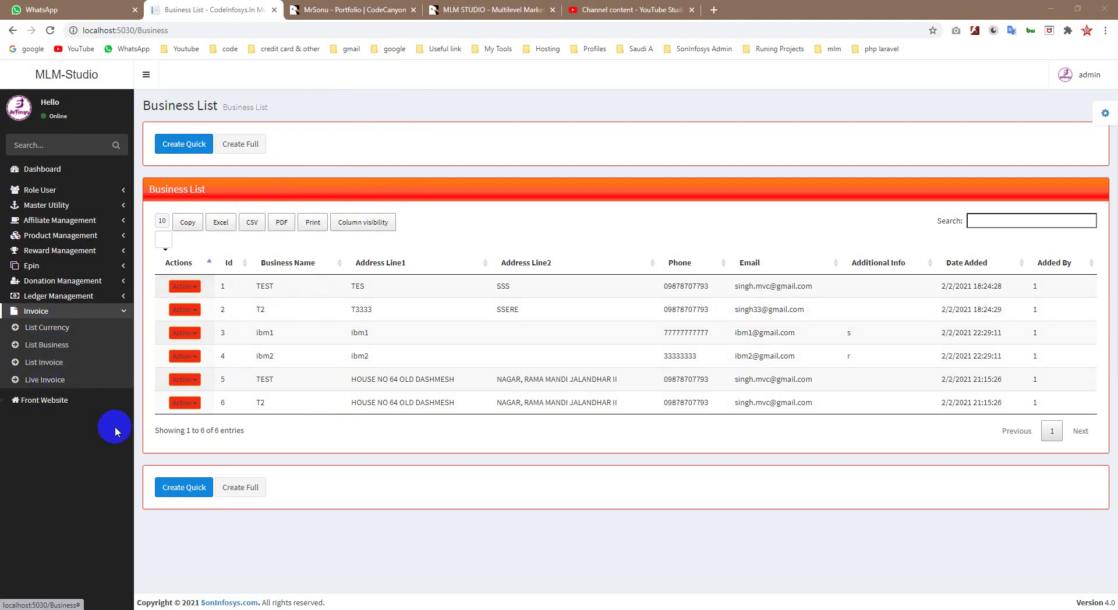
click(50, 329)
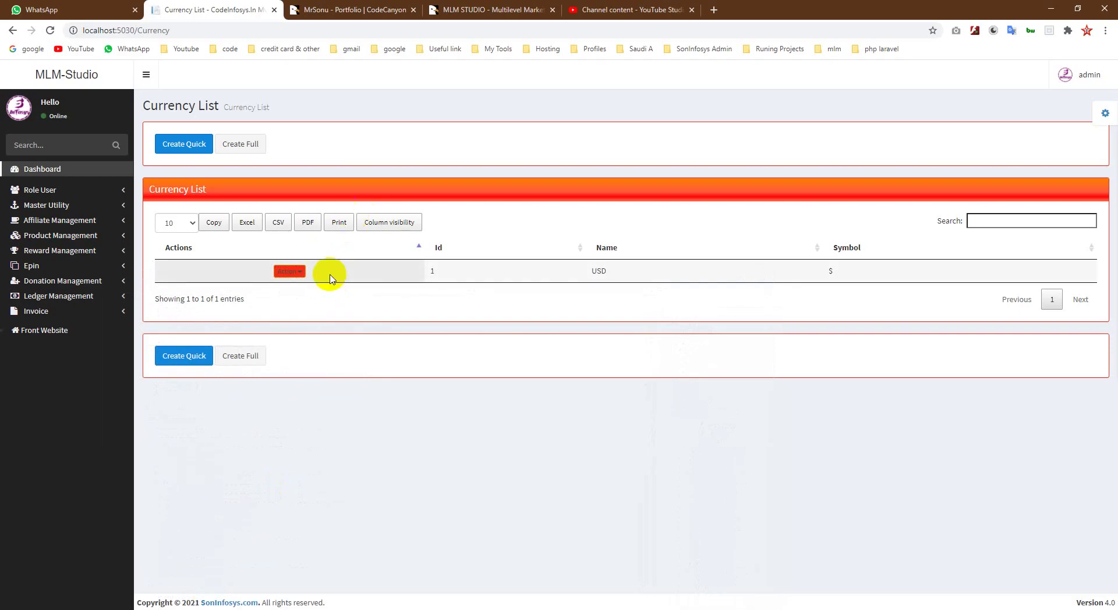
Step: Open the Business List, showing six entries such as TEST, T2, ibm1 and ibm2
click(77, 313)
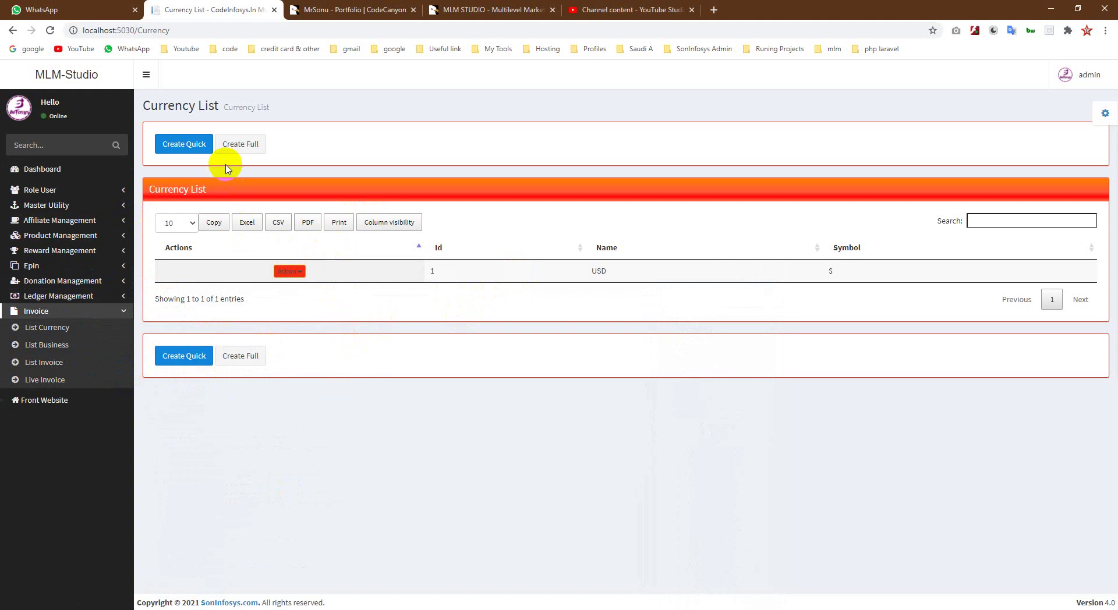
click(35, 386)
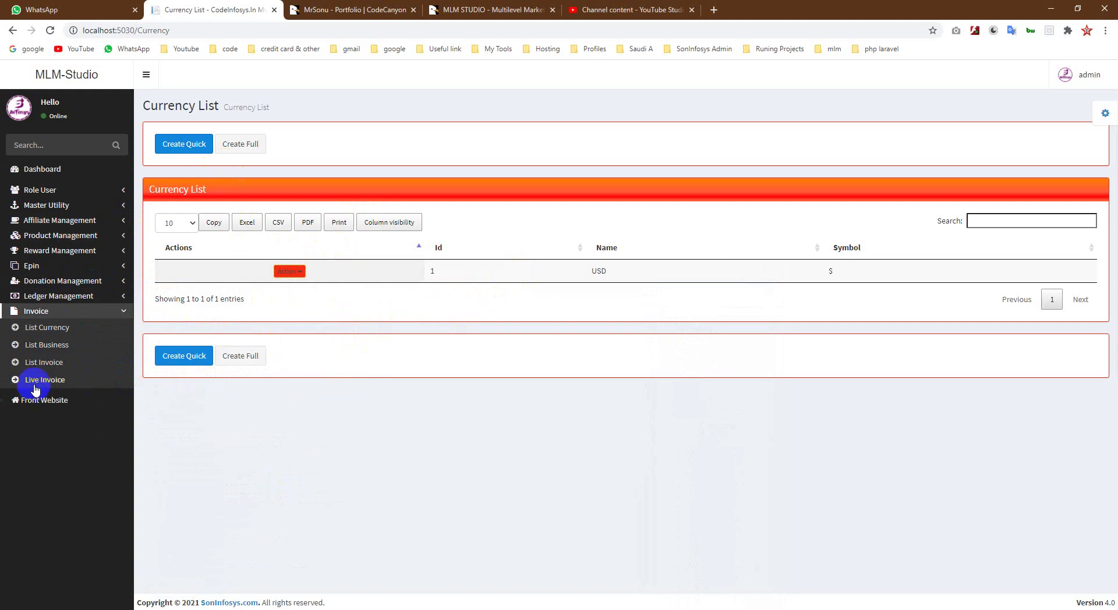
click(50, 348)
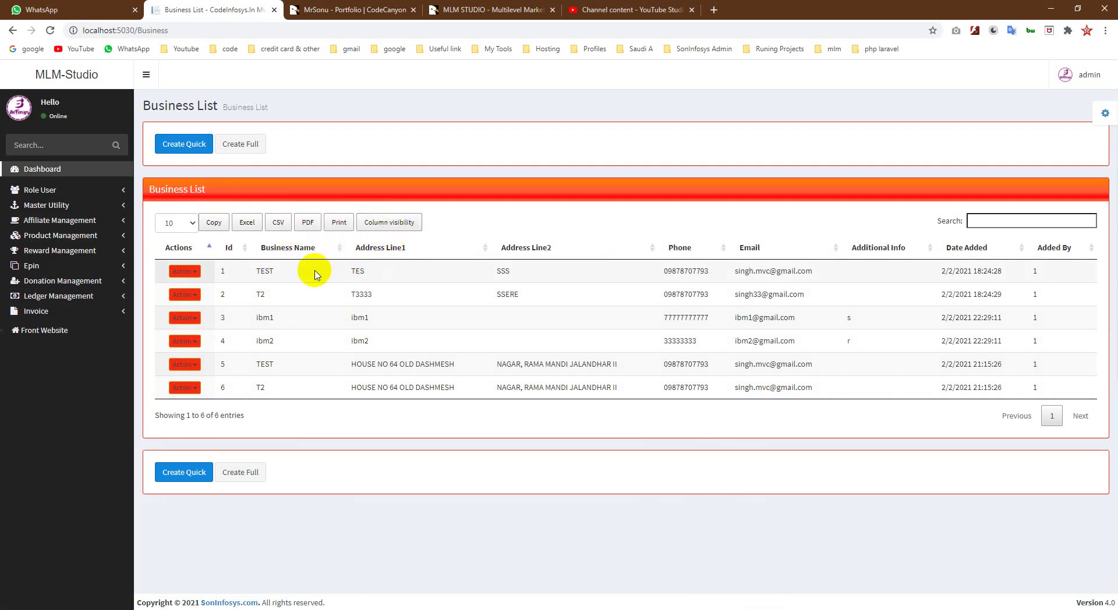
Step: Check the saved invoice list, then start a blank Live Invoice with title 'Invoice' and USD currency
click(97, 318)
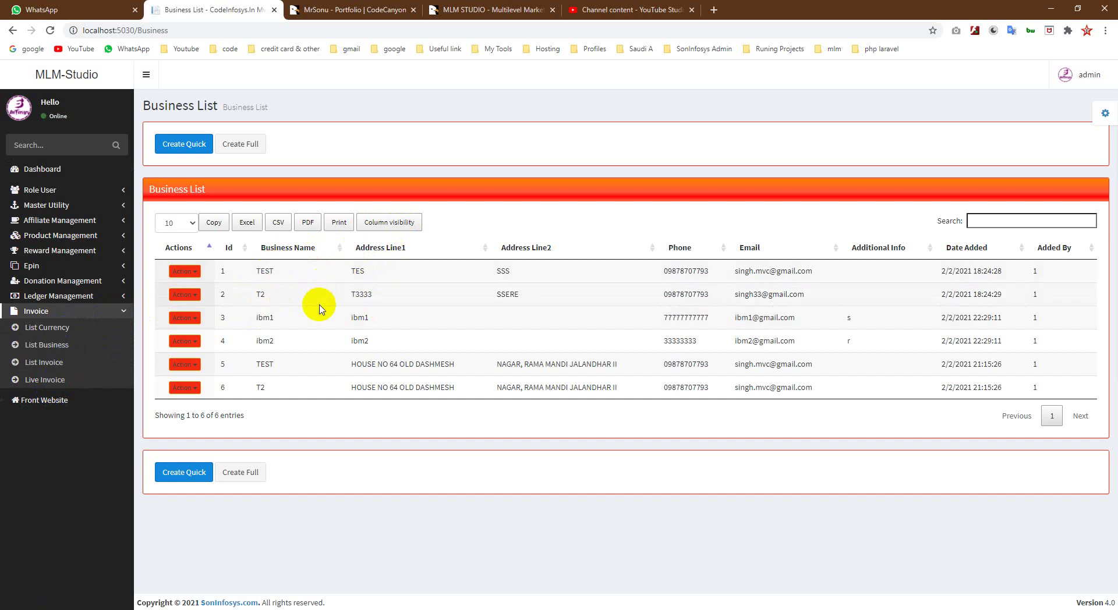
click(52, 347)
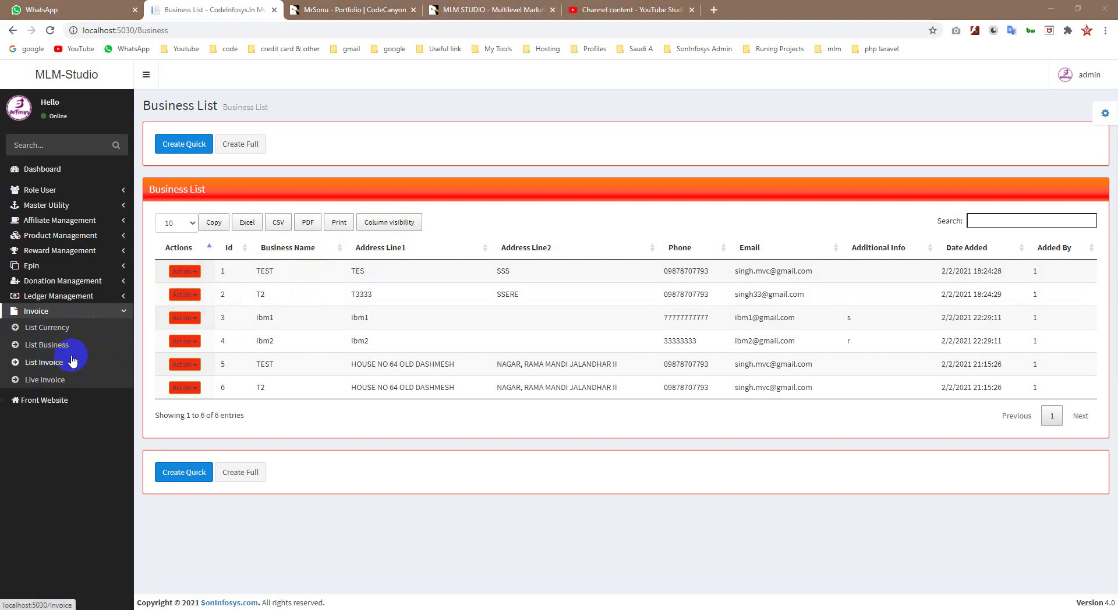
click(44, 365)
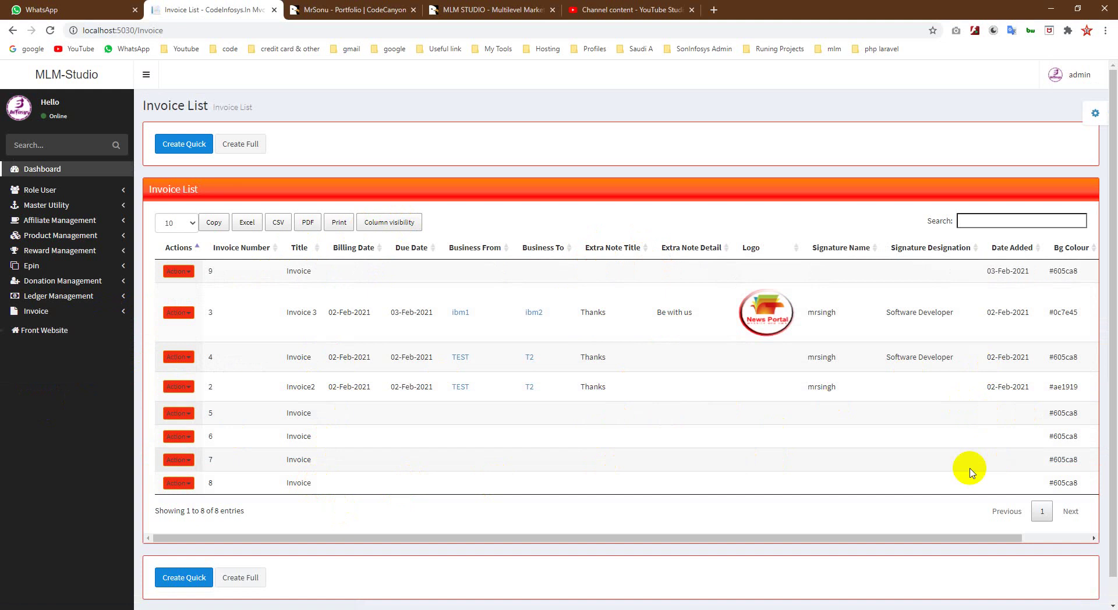
click(96, 318)
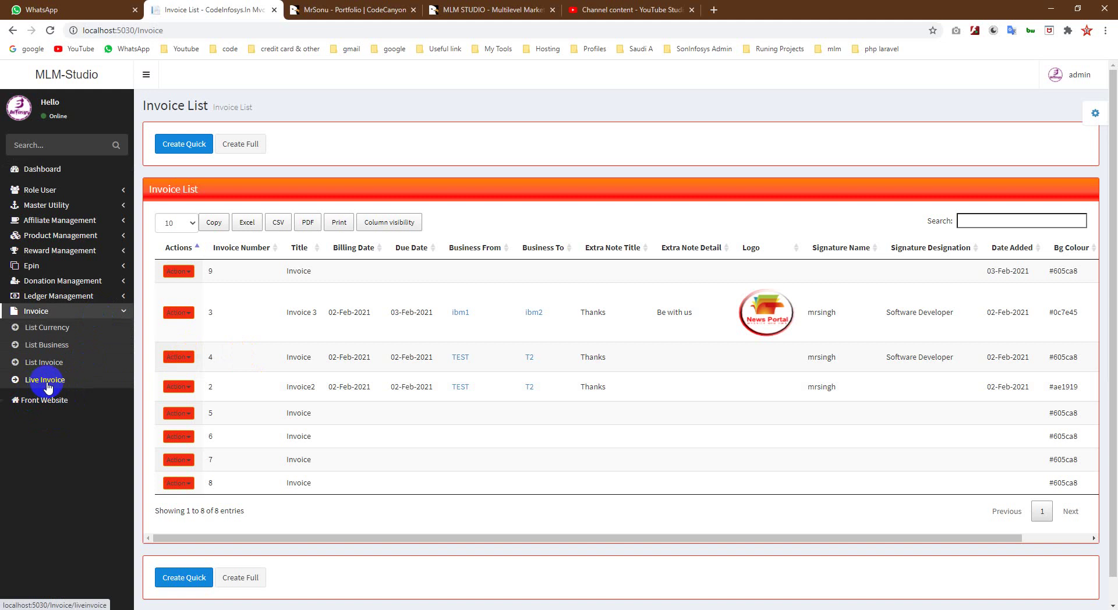
click(46, 381)
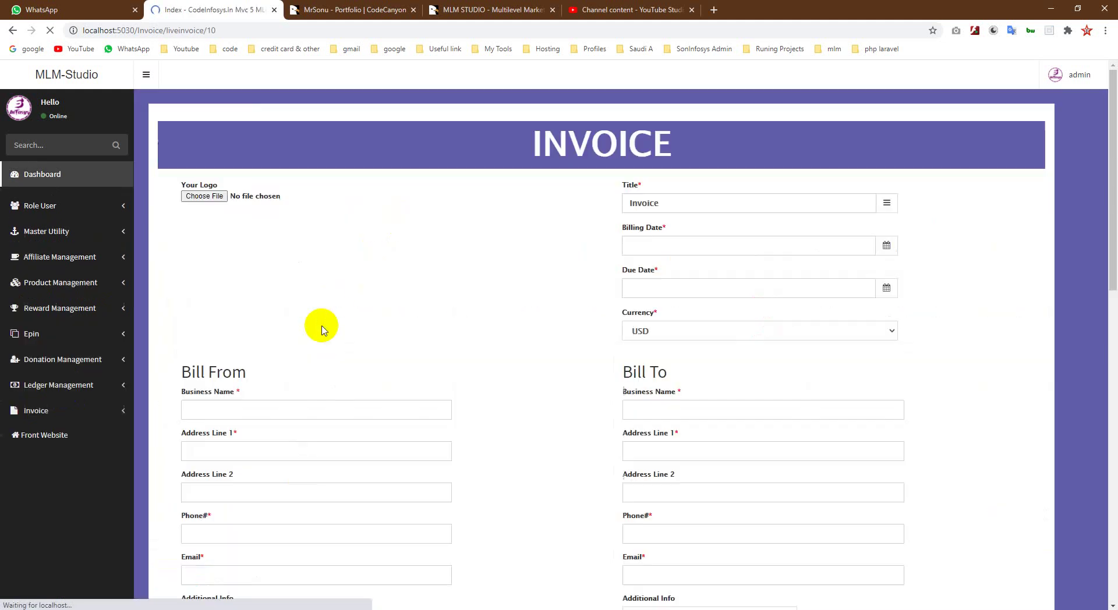
Step: Use LOGO.png as the invoice logo and change the title to 'Invoice 10'
scroll(407, 291, down, 2)
scroll(349, 262, up, 2)
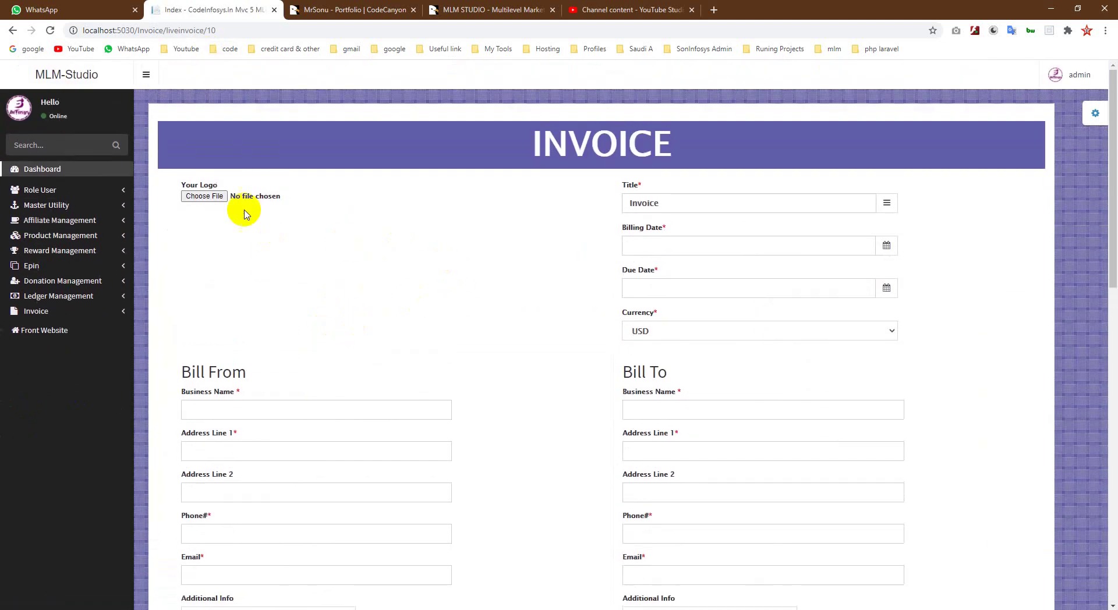
click(211, 196)
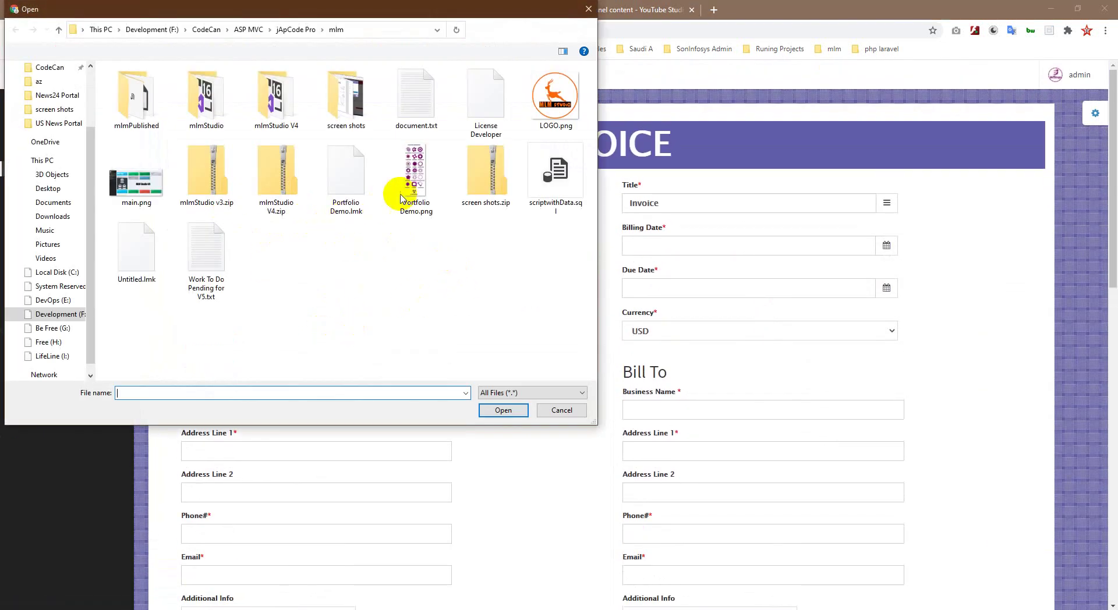
double_click(550, 120)
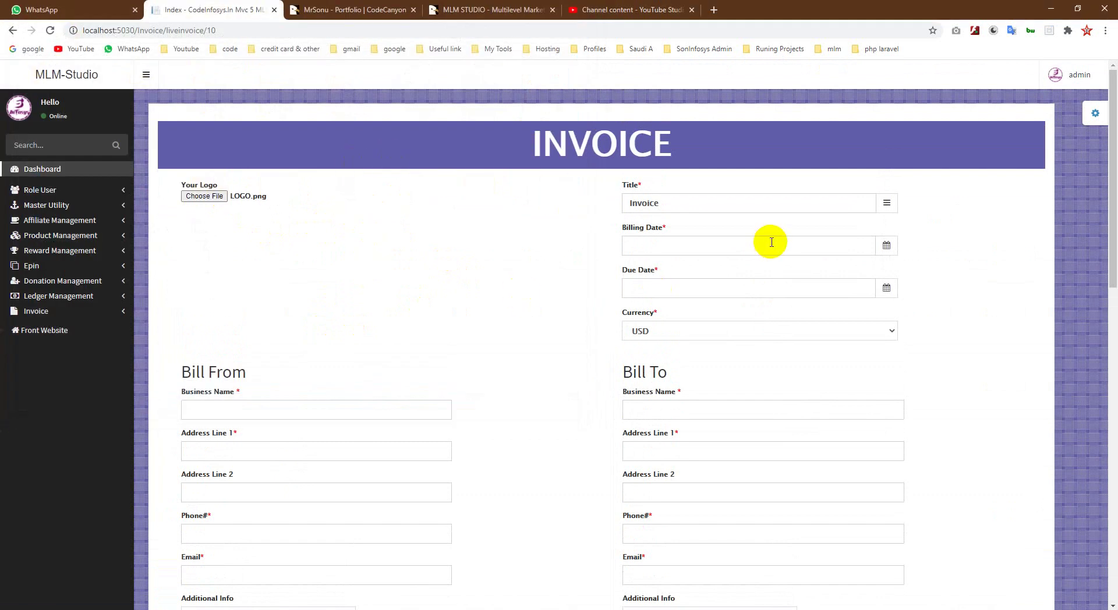
scroll(703, 187, down, 1)
click(694, 152)
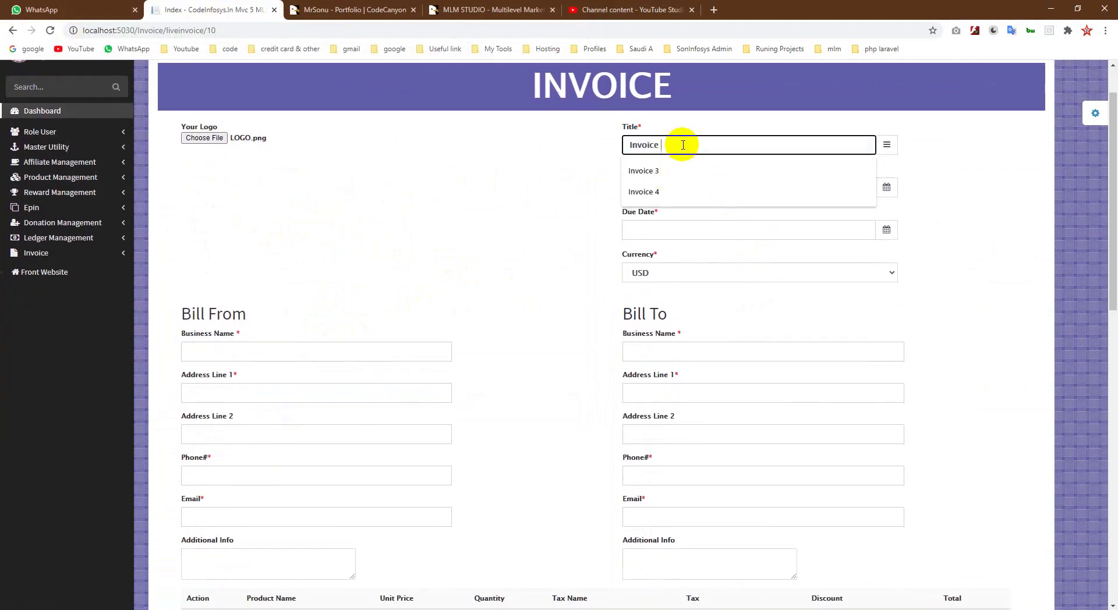
text(10)
Step: Set the billing date to 02/03/2021 and the due date to 02/04/2021
click(679, 187)
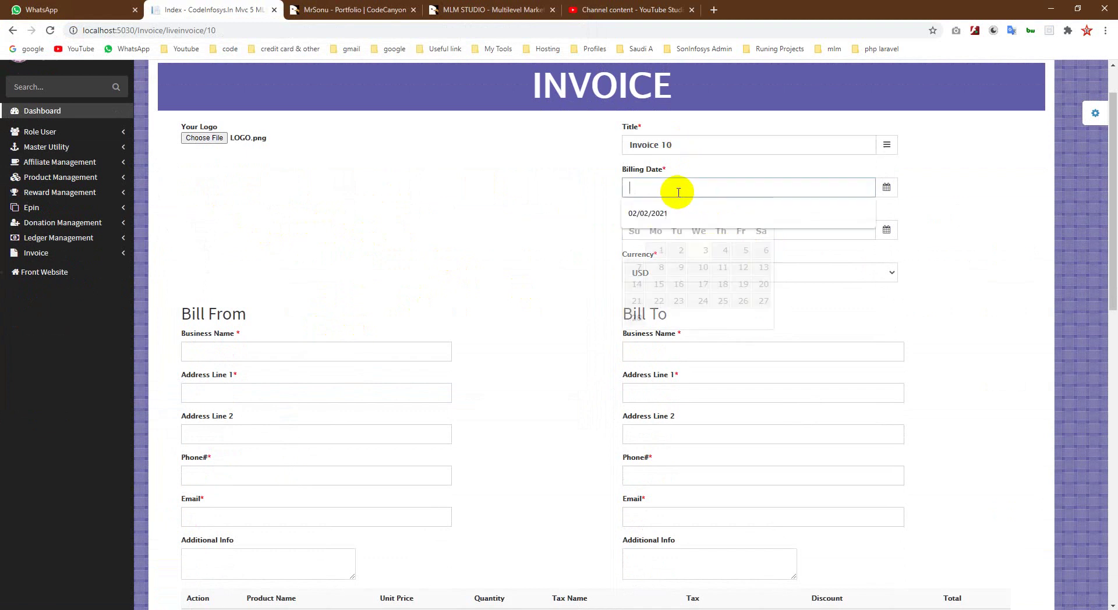
click(705, 251)
click(641, 230)
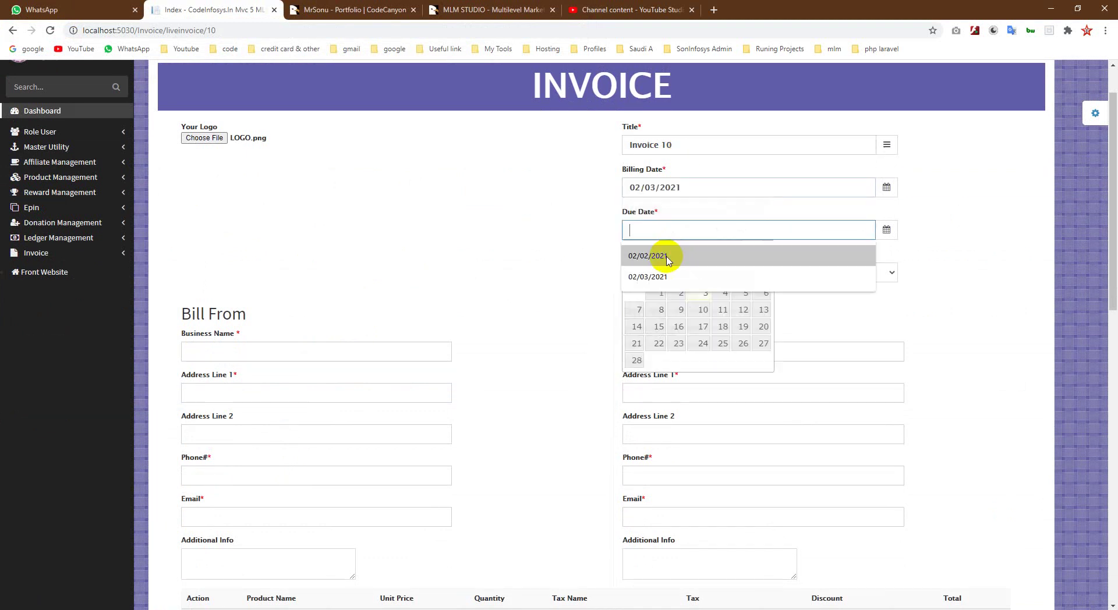
click(724, 297)
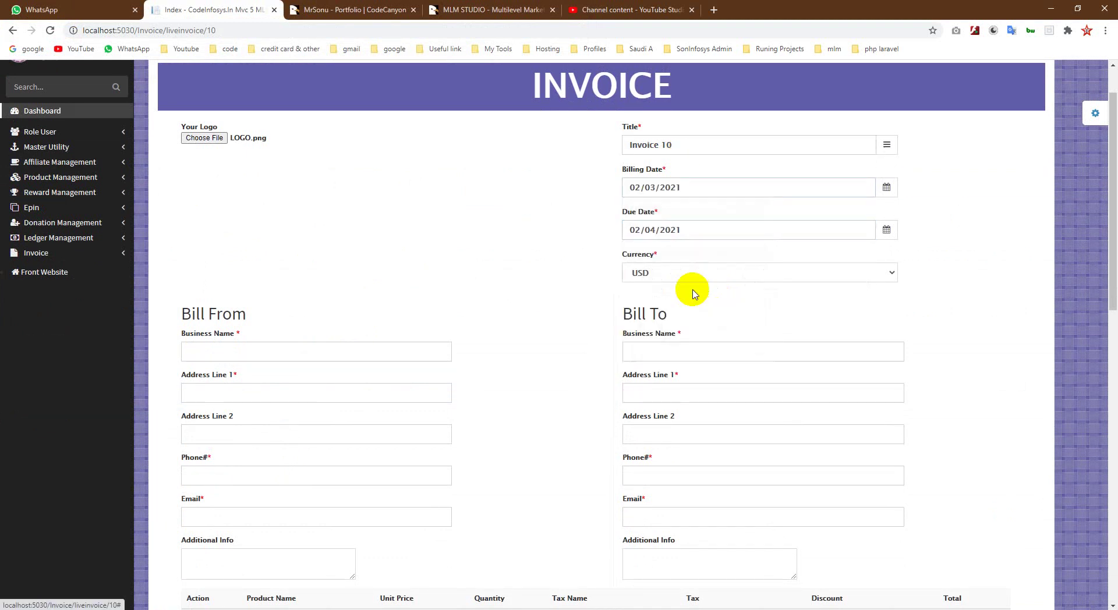
scroll(233, 250, down, 2)
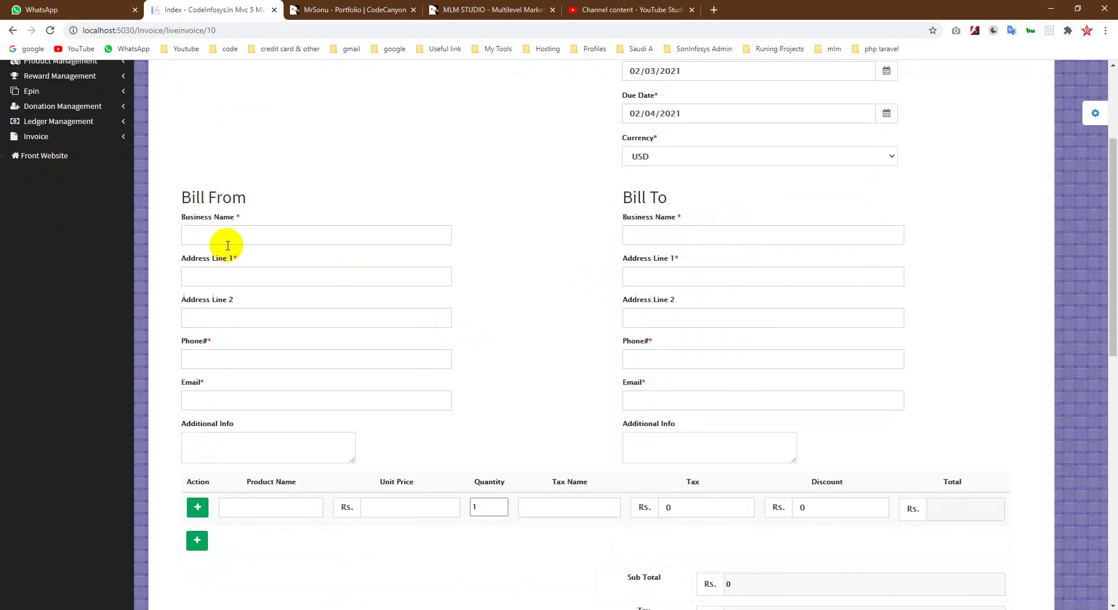
Step: Fill Bill From with business name B1, address line 'test', phone 'test' and an e-mail address
click(230, 235)
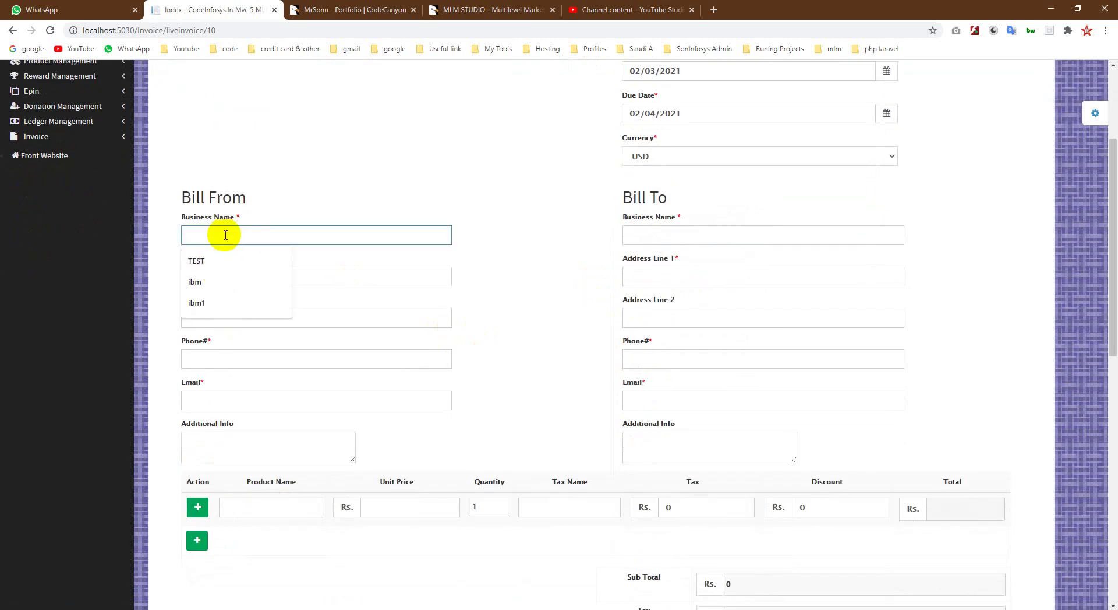
text(B2)
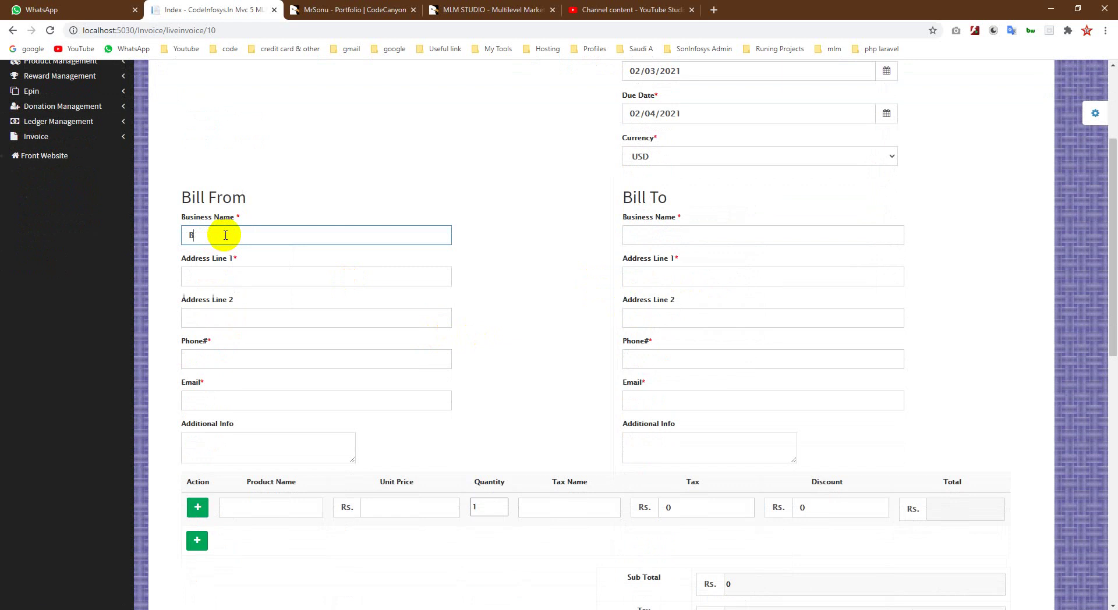
click(220, 274)
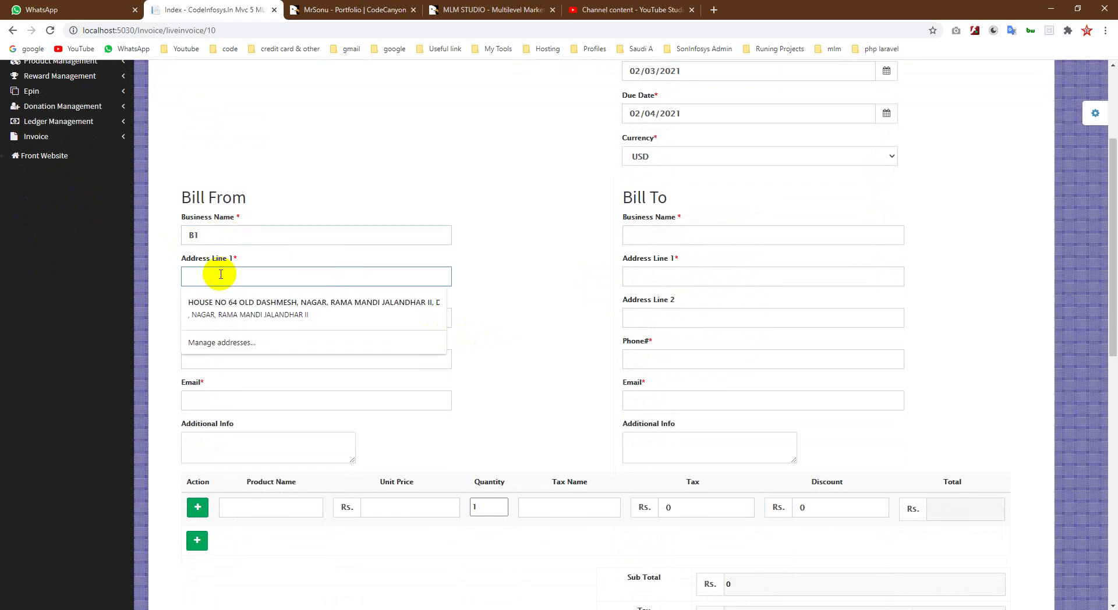
text(test)
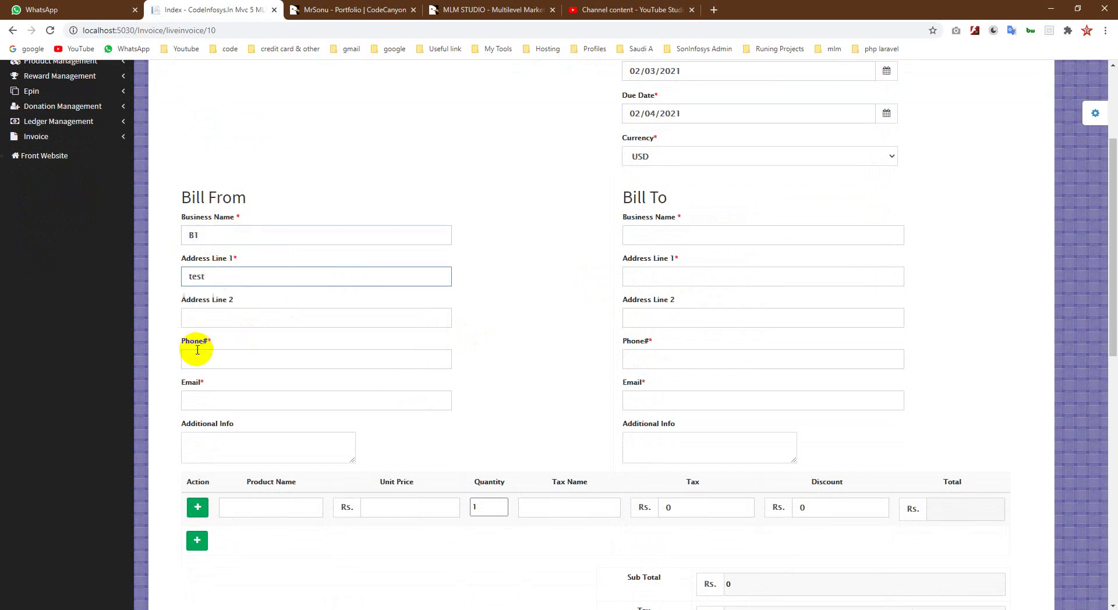
click(205, 361)
text(test)
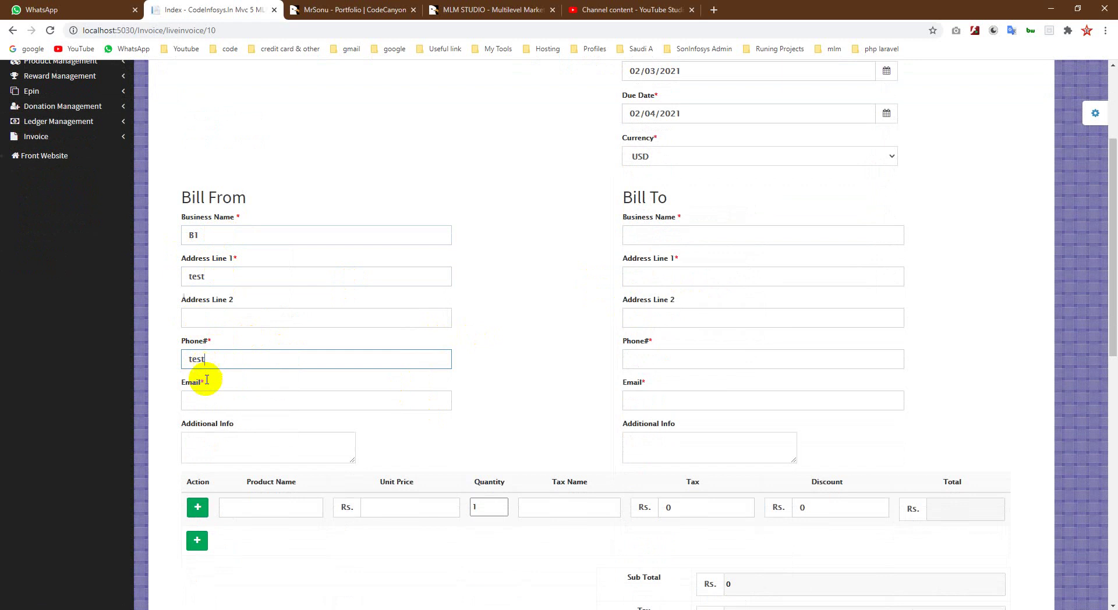
click(216, 402)
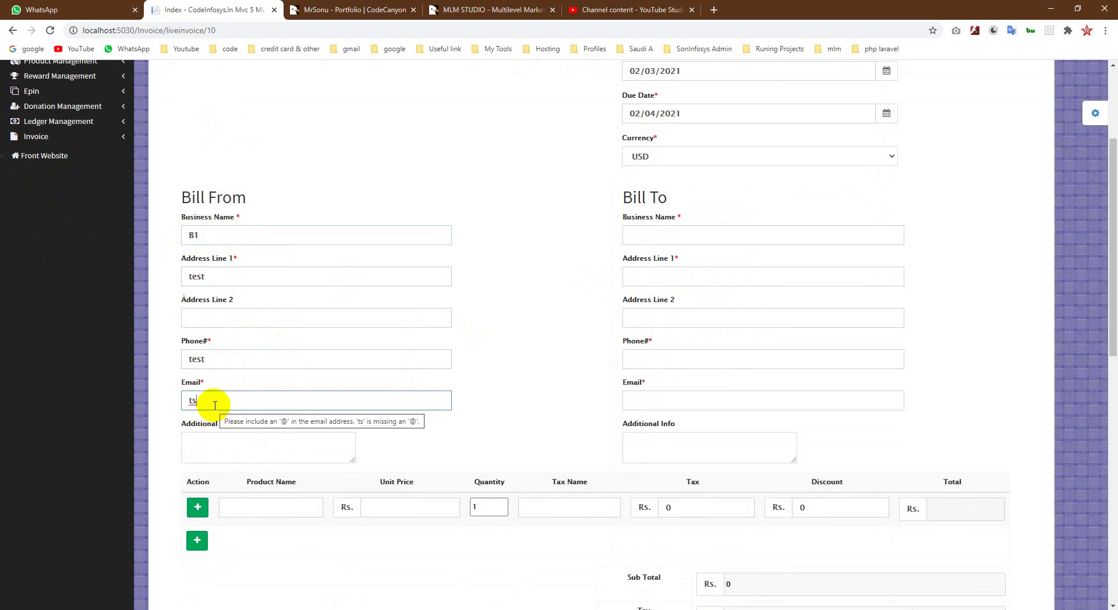
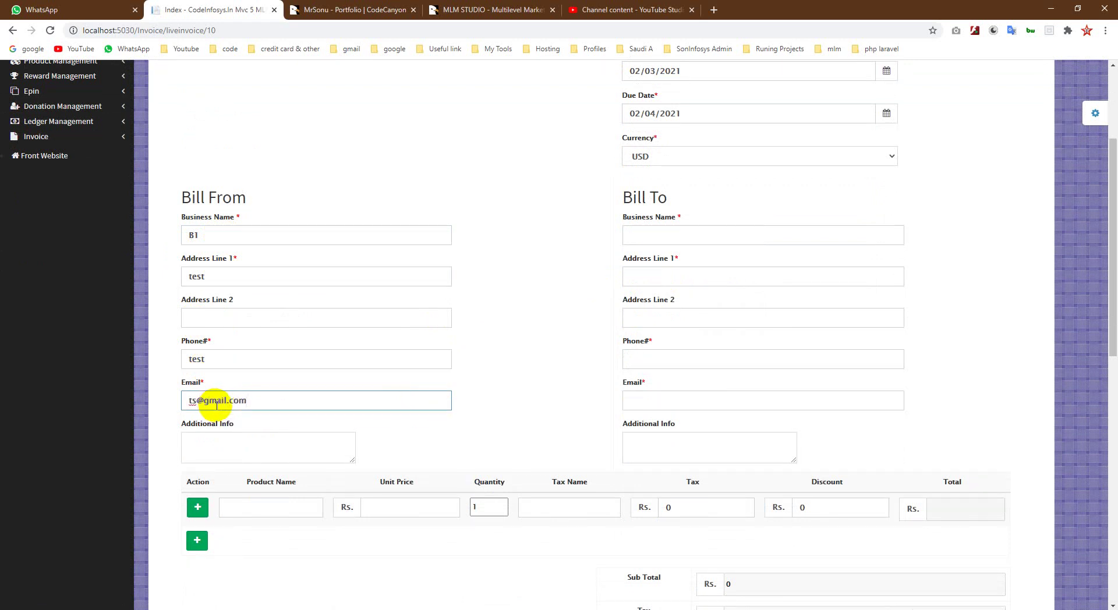
click(290, 454)
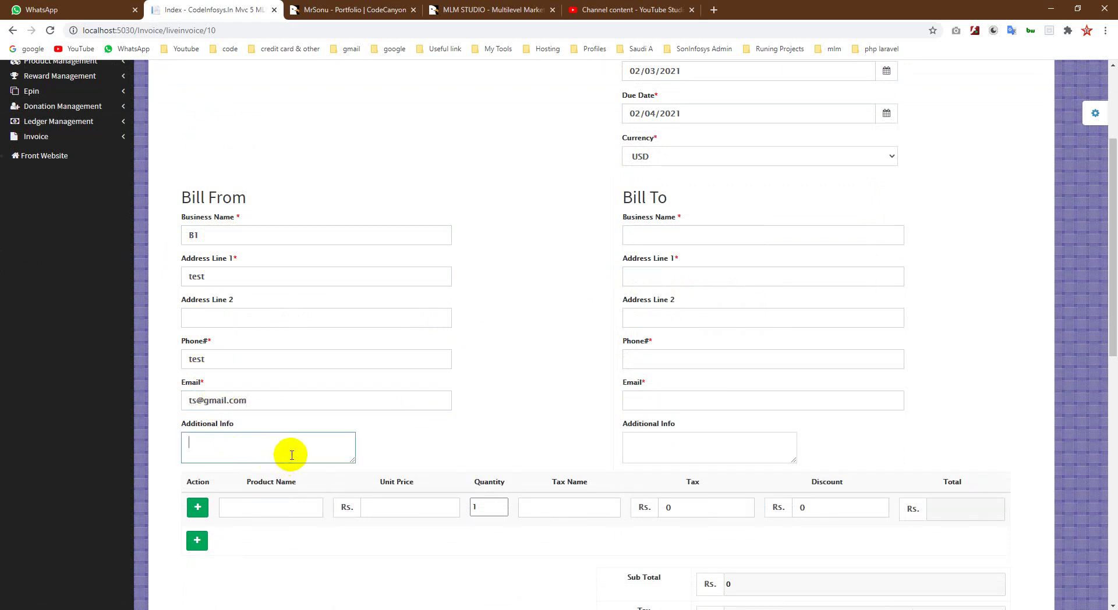
Step: Enter Bill To business name B2, address line 'test be2' and phone 'test'
click(677, 233)
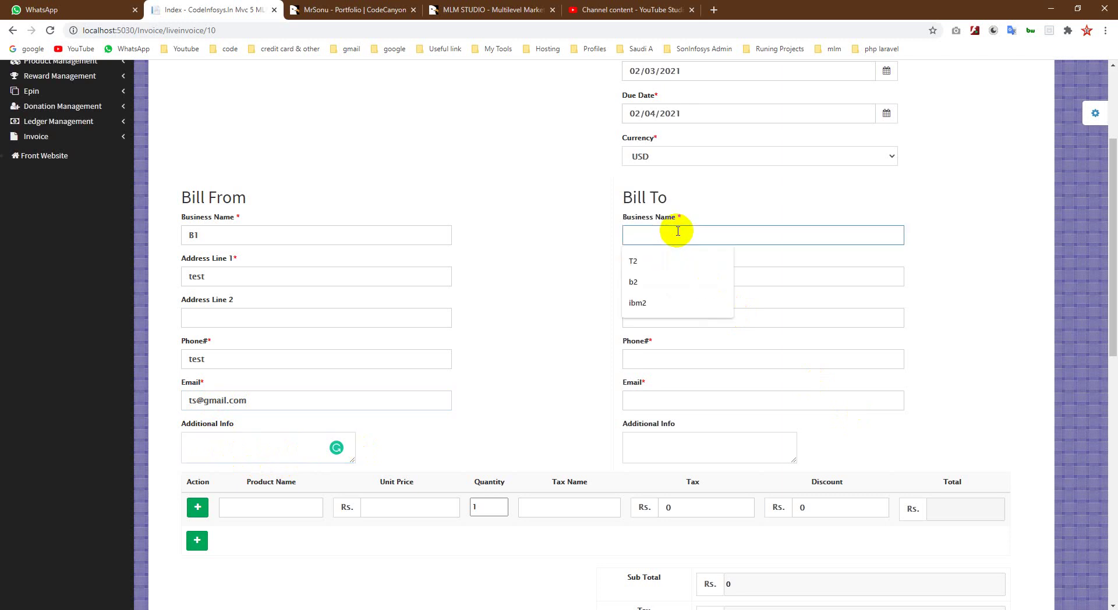
text(B2)
key(Tab)
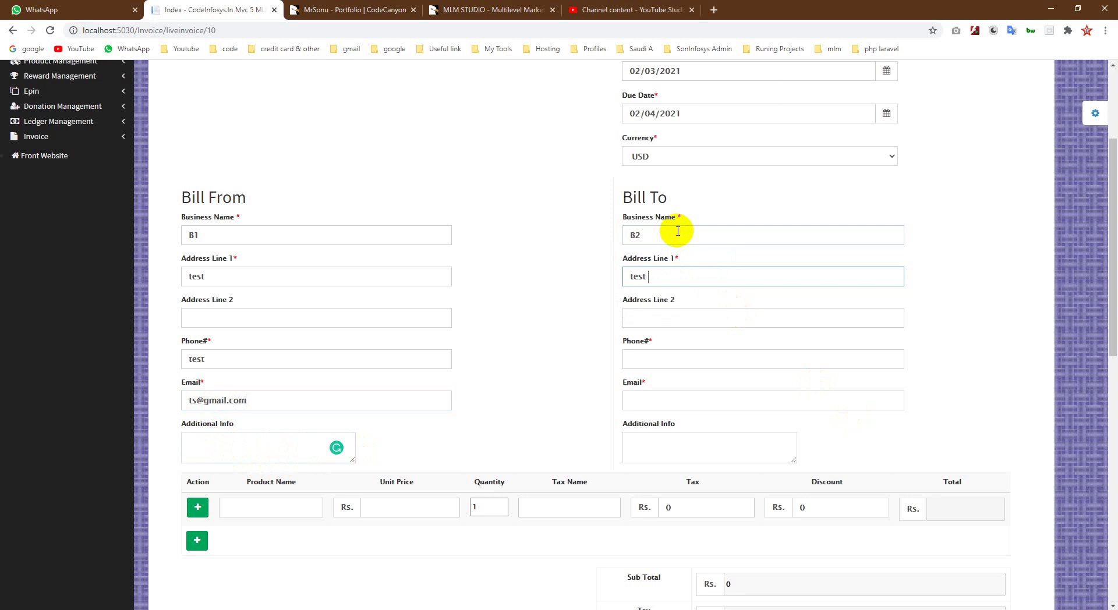
text(test be2)
click(643, 359)
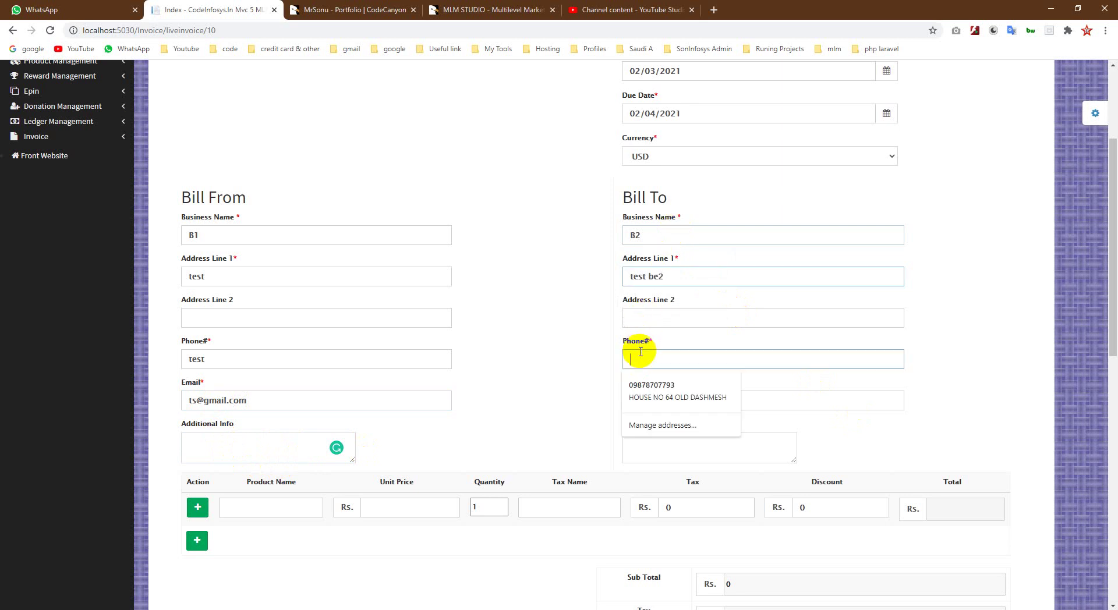
text(test)
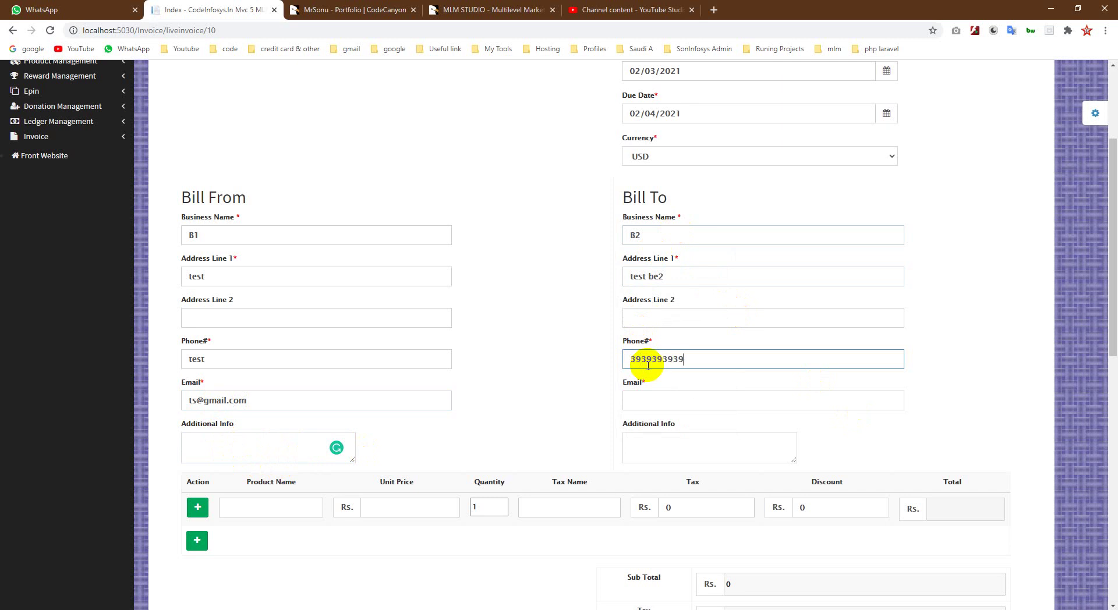
Step: Replace the Bill From placeholder phone with a real number and autofill the Bill To e-mail
double_click(207, 359)
text(32)
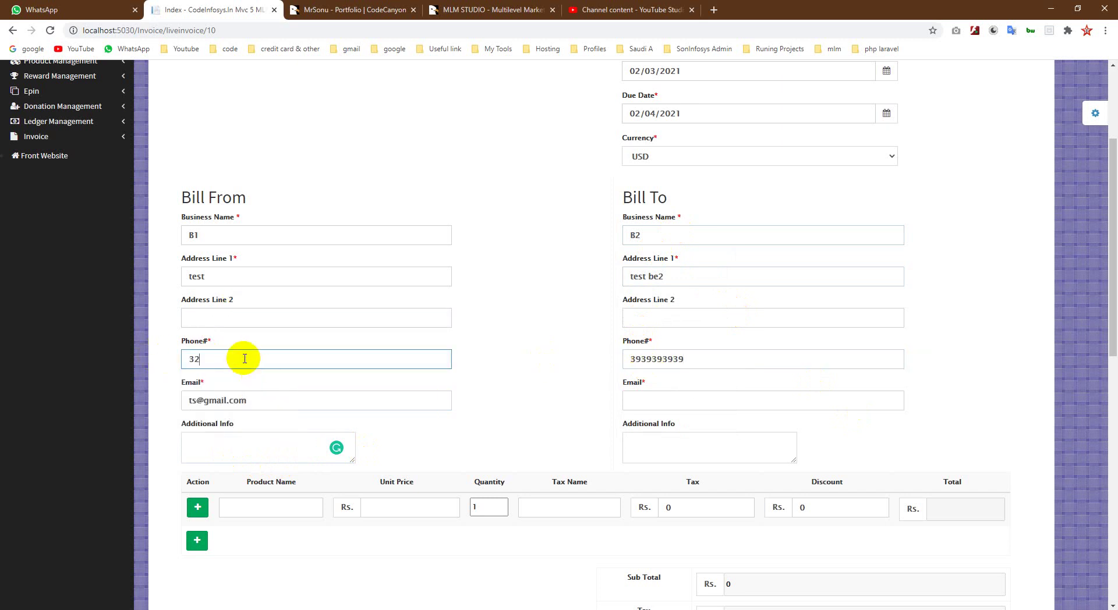
text(333333)
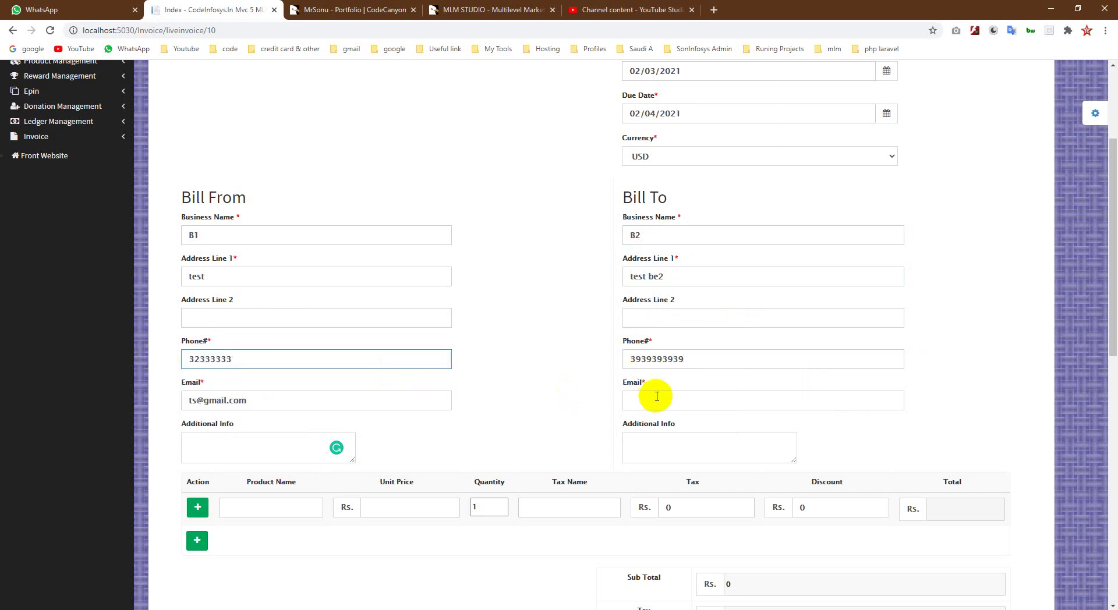
click(645, 403)
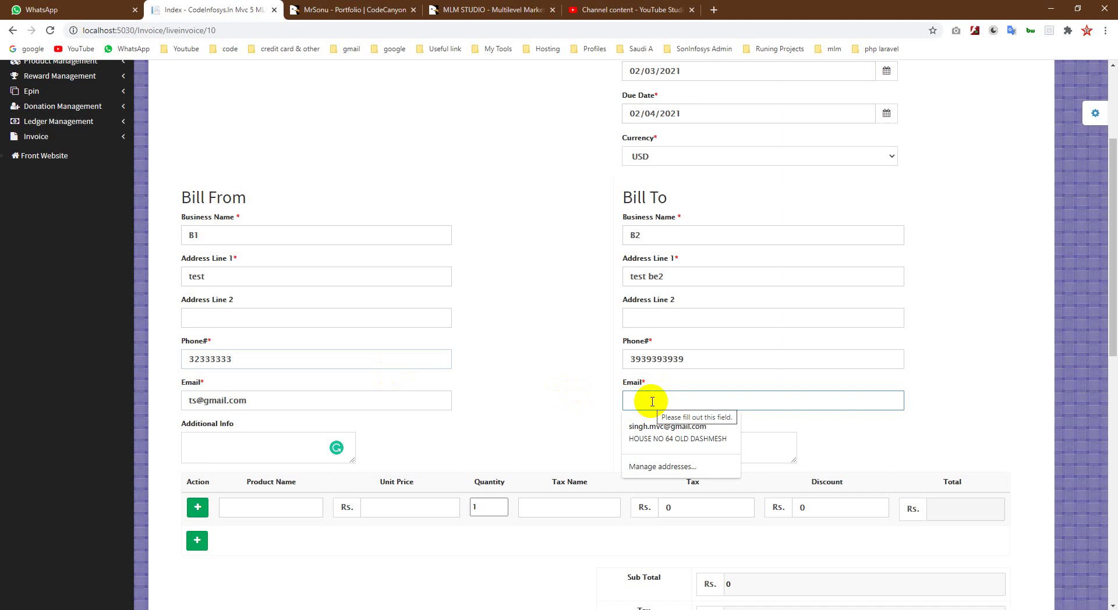
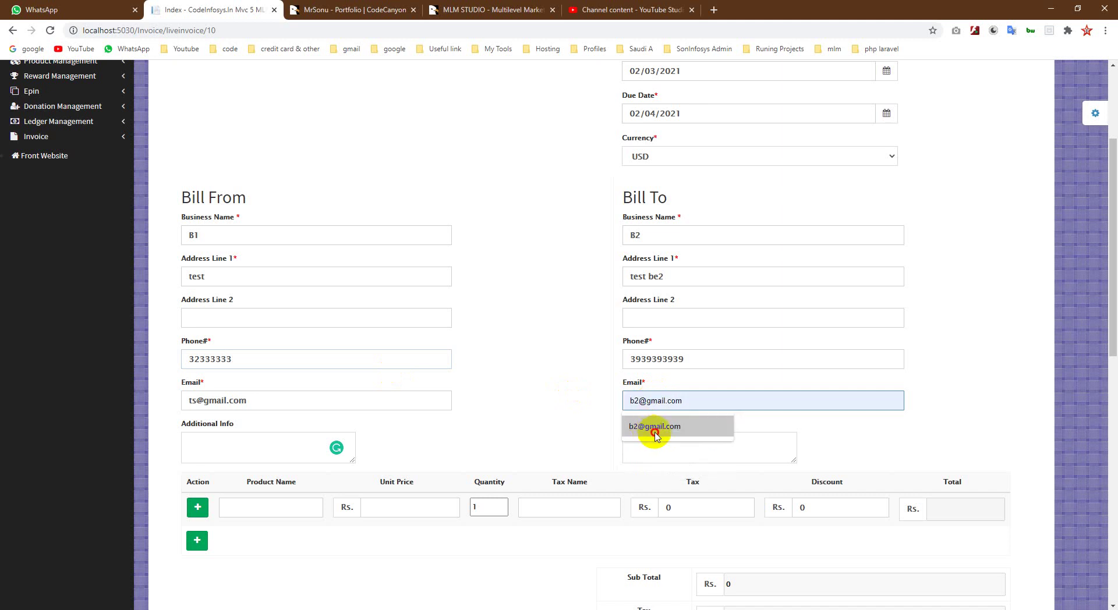
click(721, 429)
click(688, 452)
scroll(689, 451, down, 4)
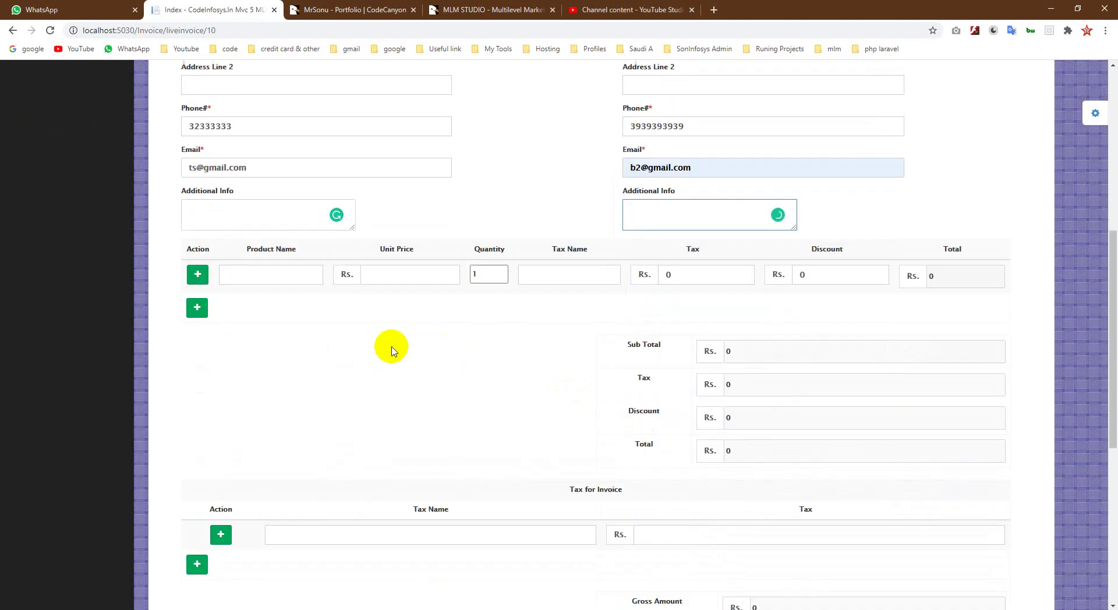
Step: Add a Hard Drive line item at unit price 2000, quantity 1, for a 2000 subtotal
click(248, 277)
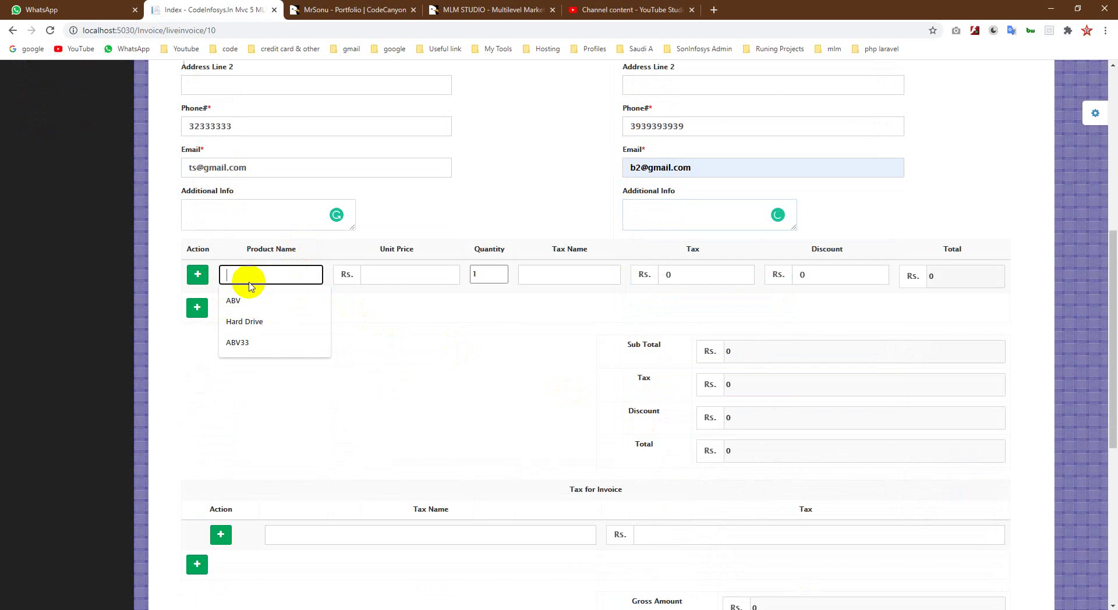
click(386, 343)
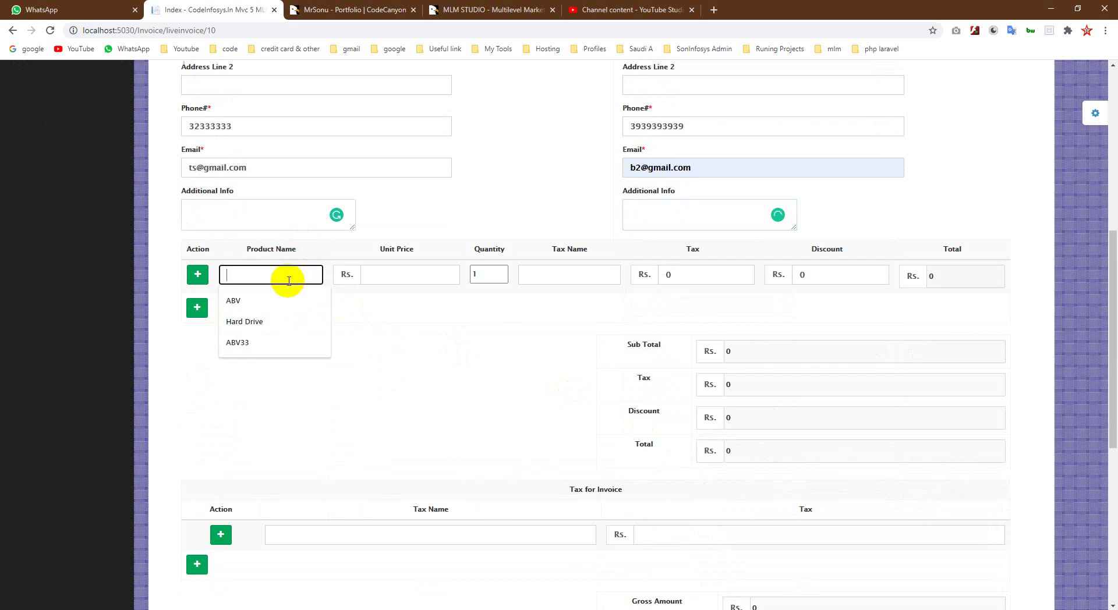
click(250, 321)
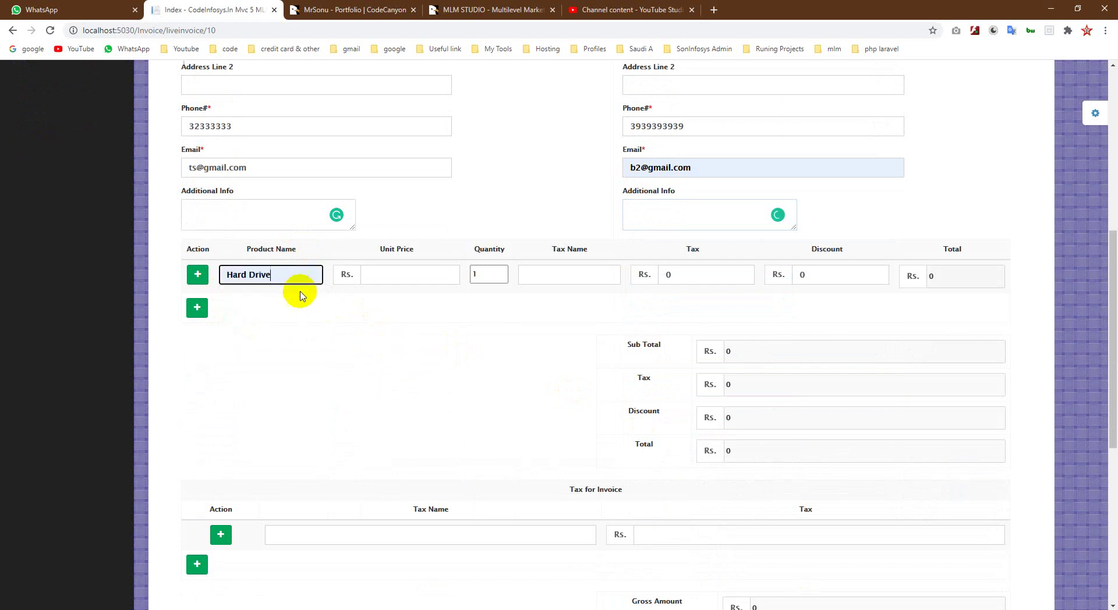
click(390, 272)
click(376, 301)
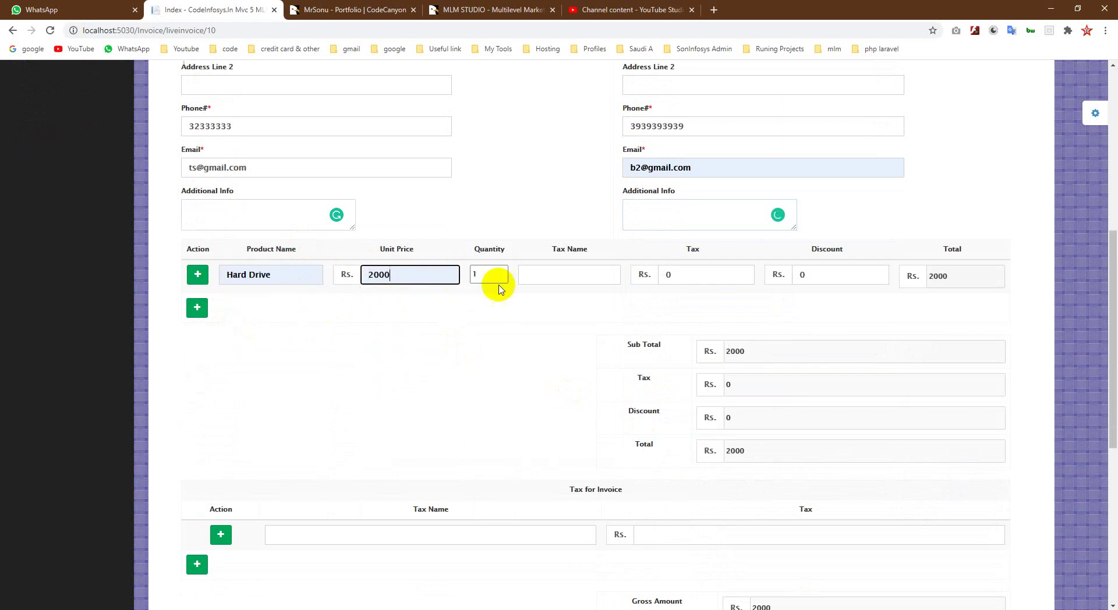
click(604, 275)
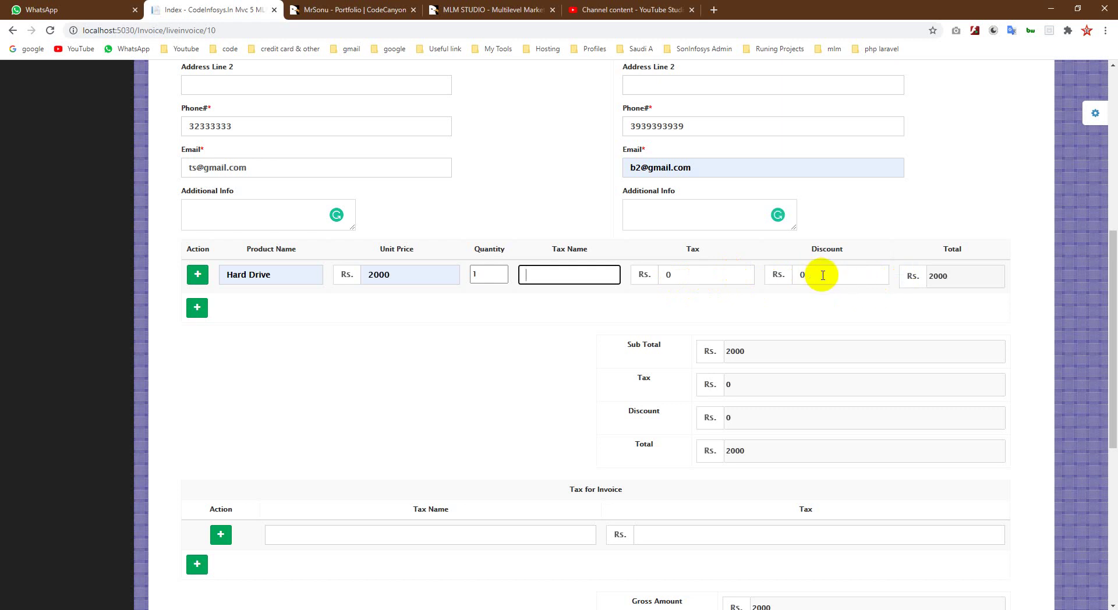
scroll(844, 367, down, 3)
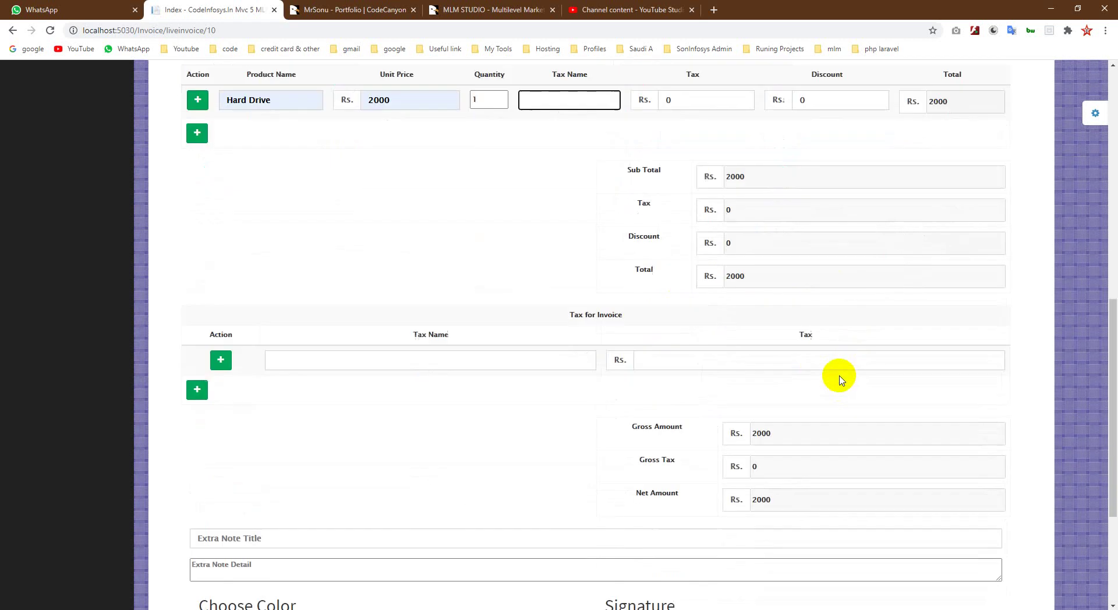
Step: Add a Vat invoice tax of 33, raising the net amount to 2033
click(220, 361)
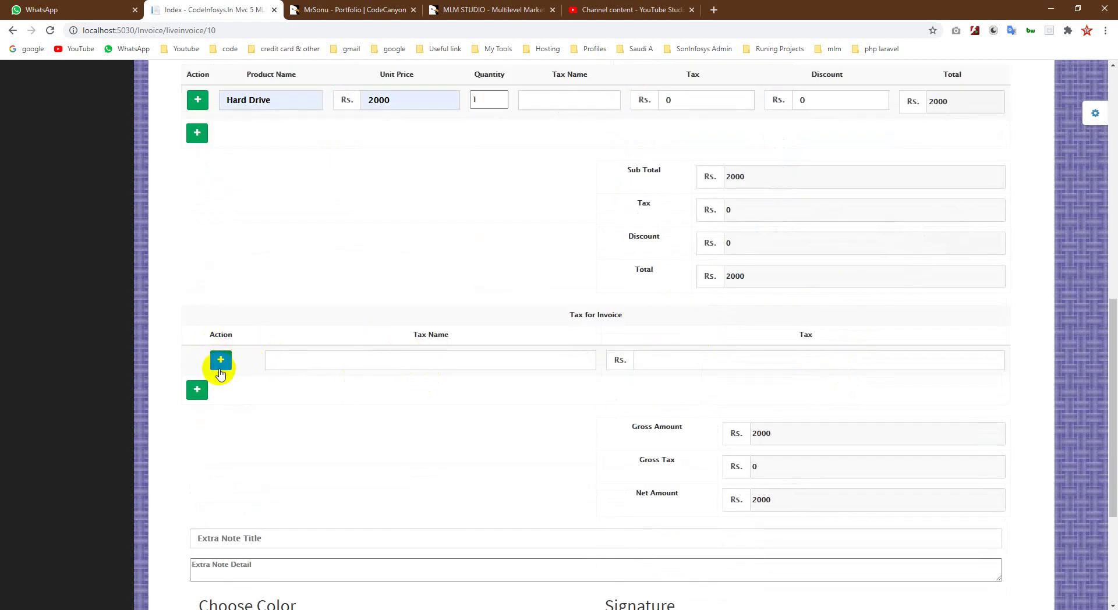
click(220, 389)
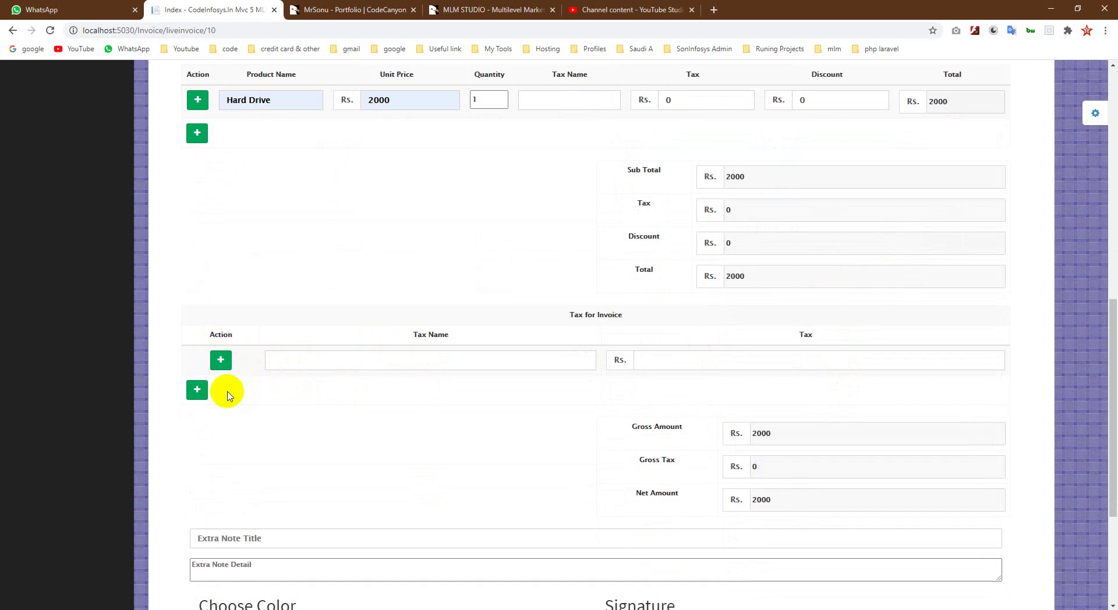
click(322, 367)
click(287, 386)
click(669, 362)
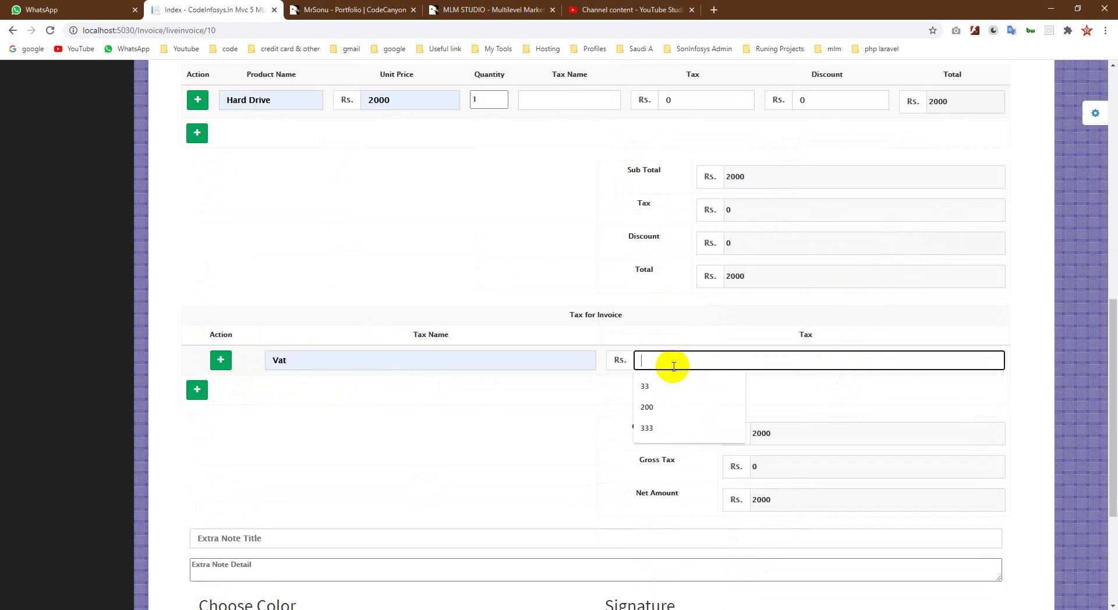
click(662, 387)
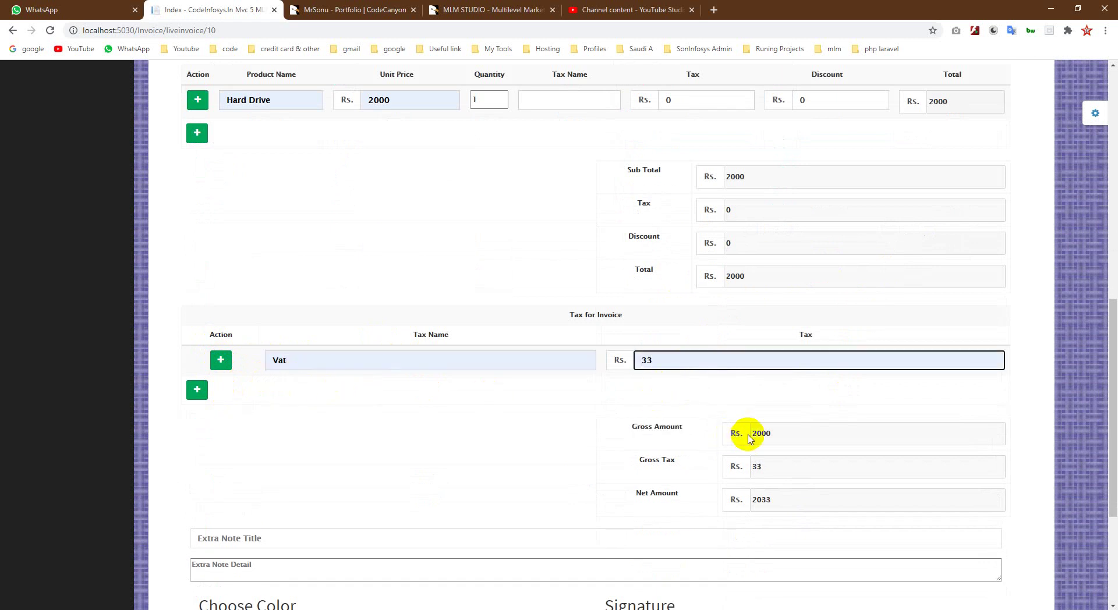
Step: Add an extra note titled 'Thanks' with the detail 'Thanks for purchase'
scroll(799, 499, down, 2)
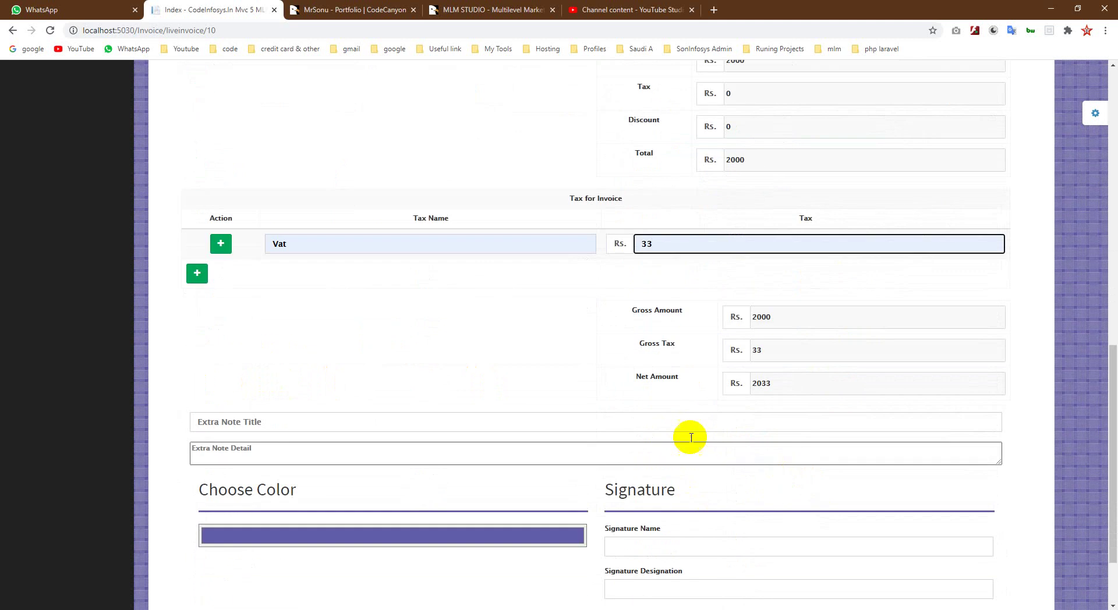
click(249, 421)
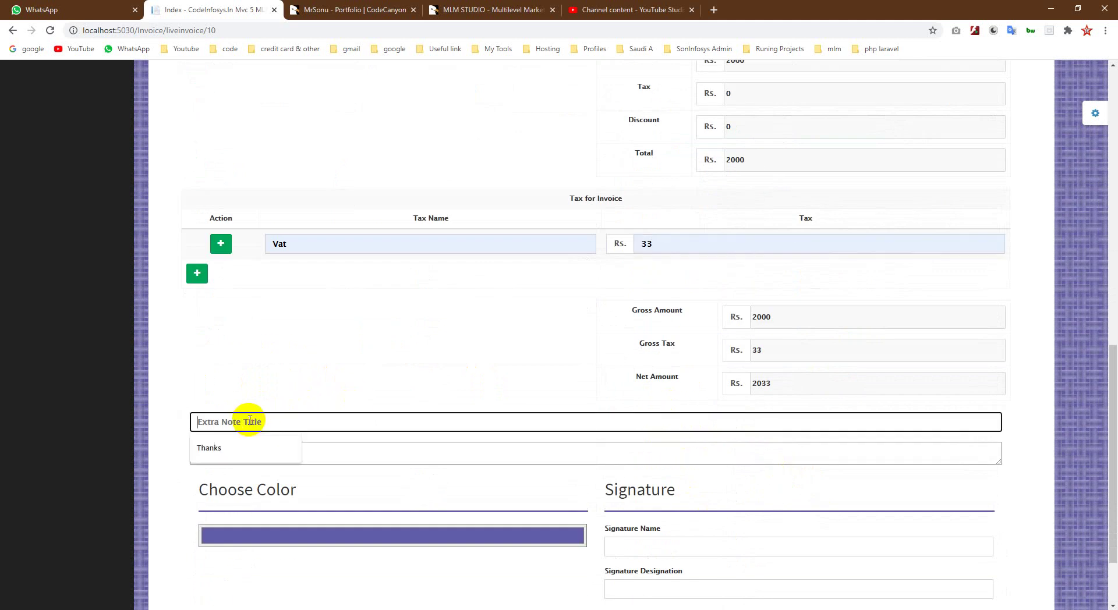
click(209, 448)
click(225, 453)
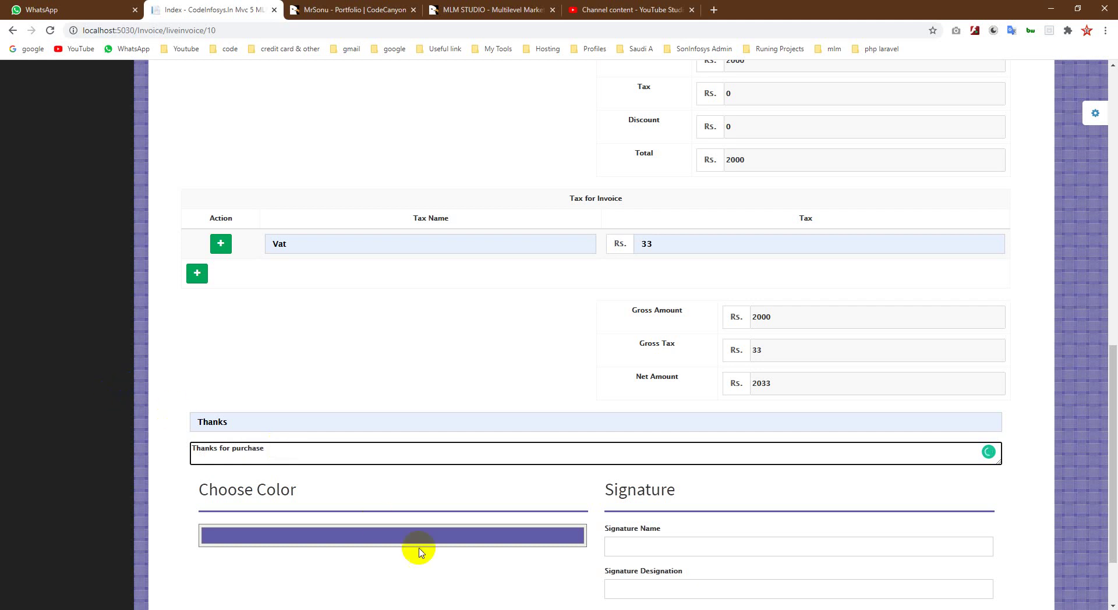
scroll(407, 547, down, 2)
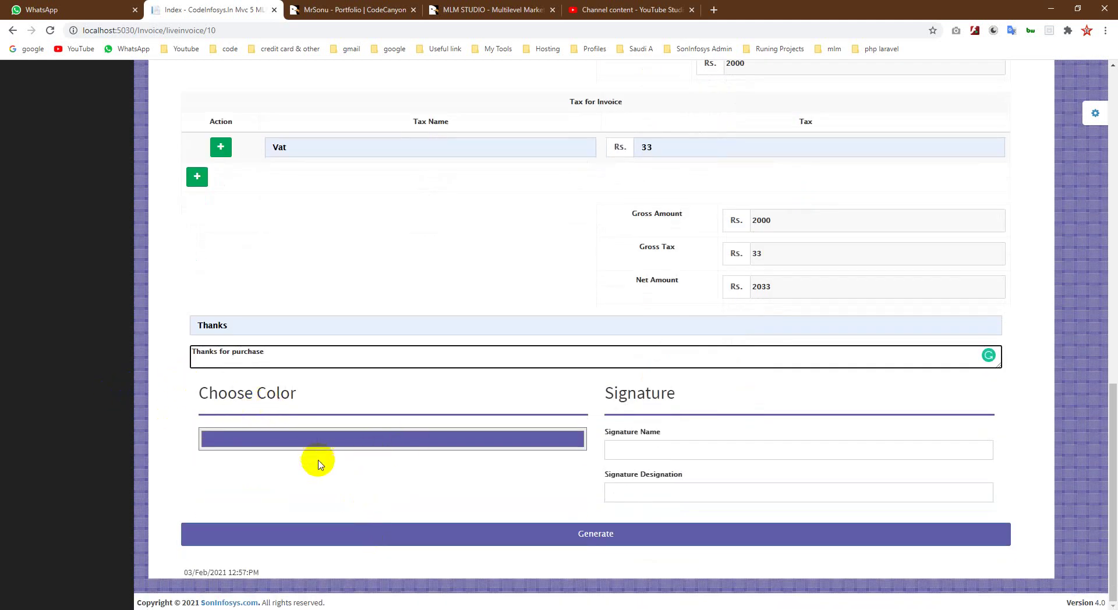
Step: Change the invoice theme colour to dark red
click(370, 445)
mouse_move(311, 513)
mouse_down()
mouse_move(309, 499)
mouse_move(309, 514)
mouse_move(231, 516)
mouse_move(219, 499)
mouse_up()
drag(271, 545, 261, 551)
drag(317, 471, 326, 465)
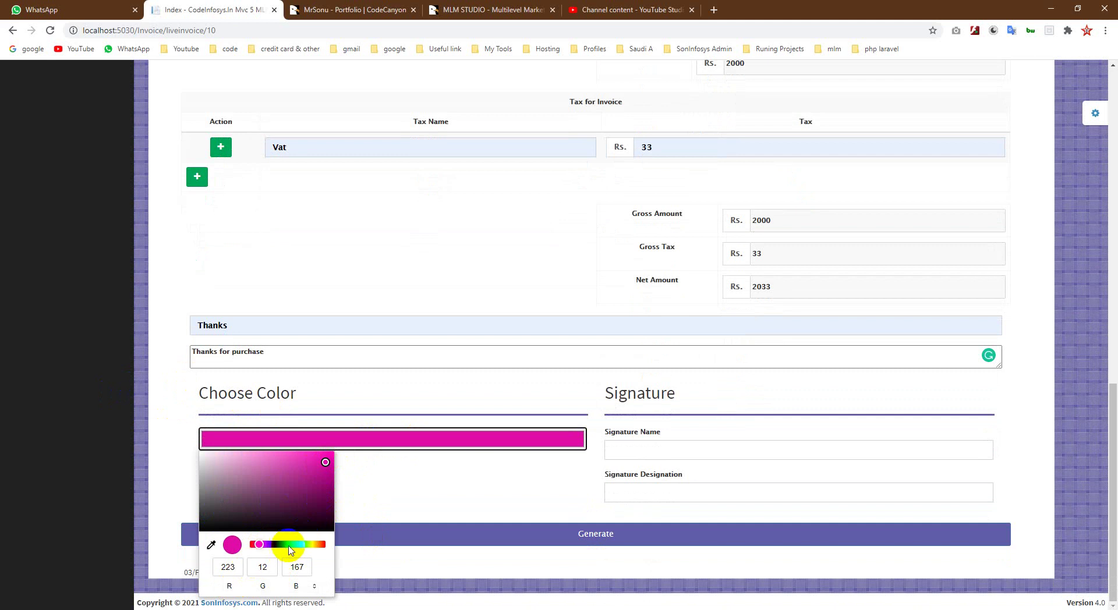
click(324, 547)
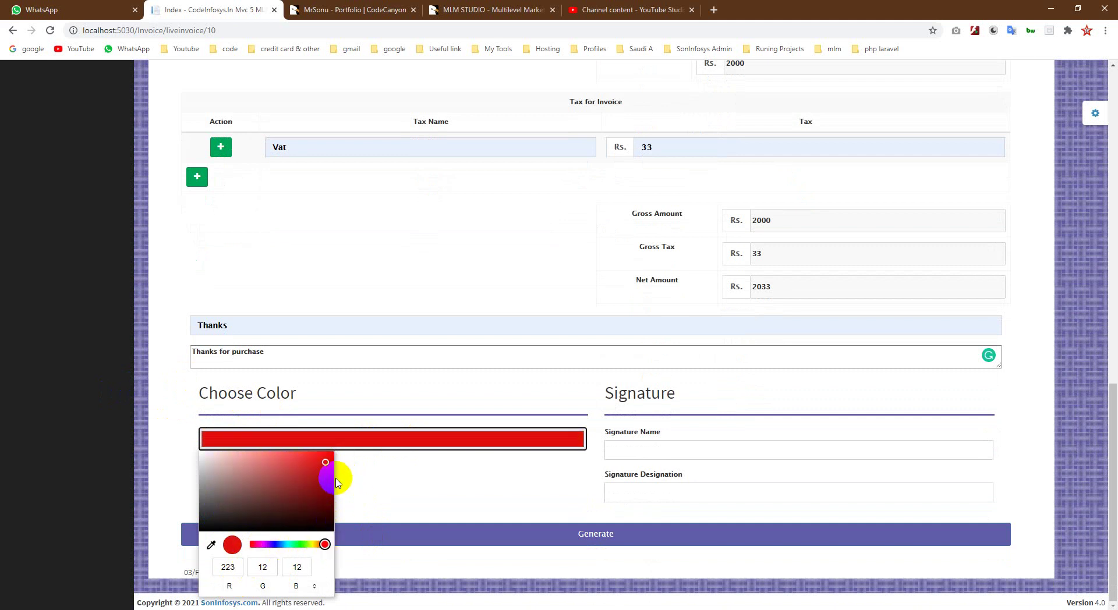
click(372, 501)
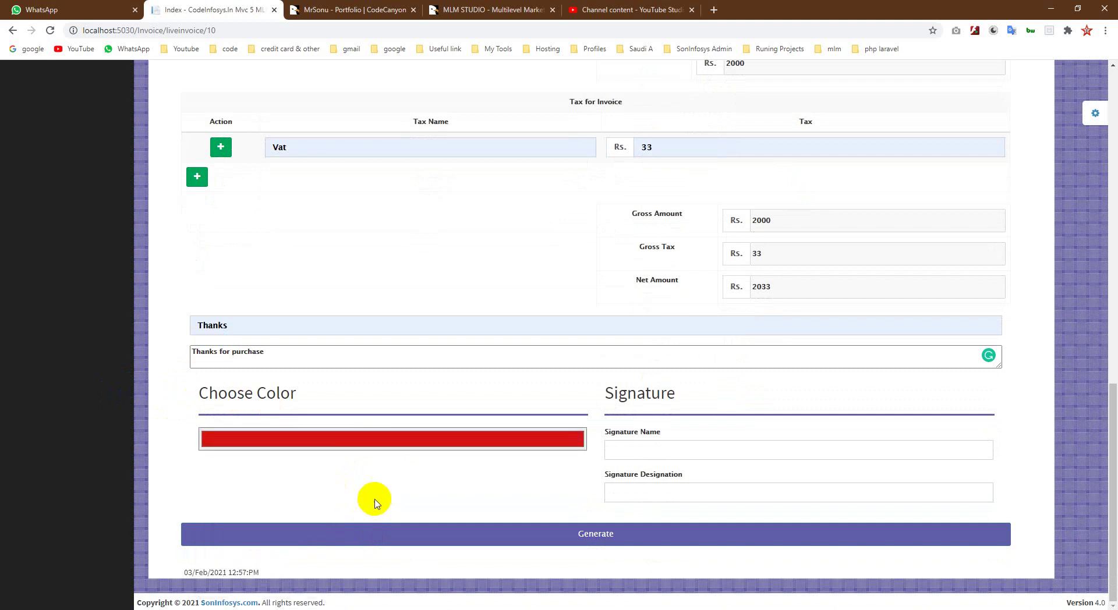
Step: Fill the signature with the suggested name and the designation Software Developer
click(656, 449)
click(633, 478)
click(636, 492)
click(642, 516)
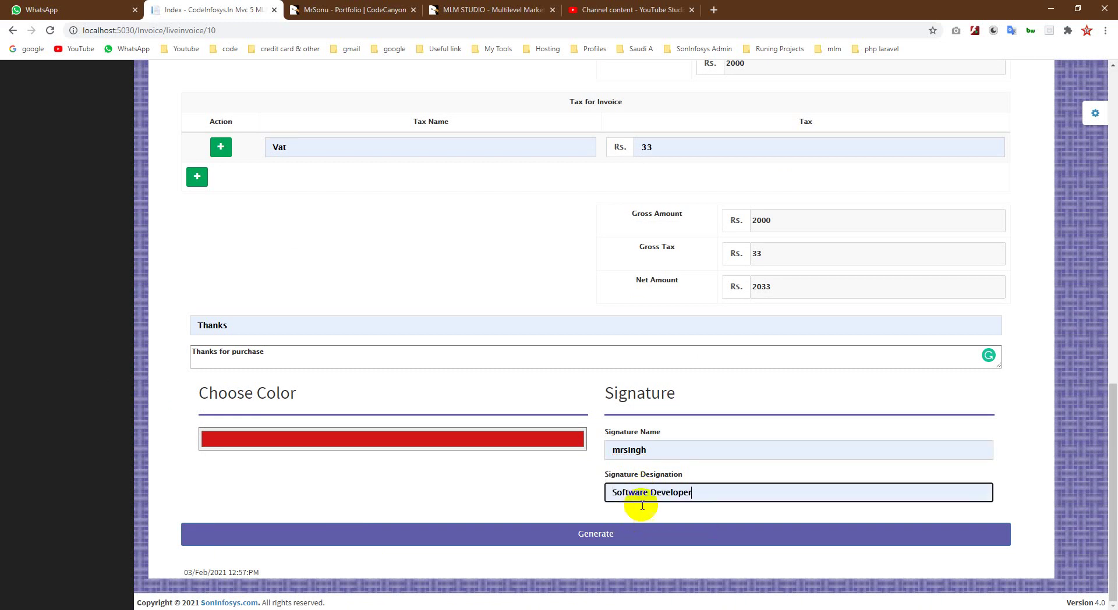
scroll(571, 233, up, 10)
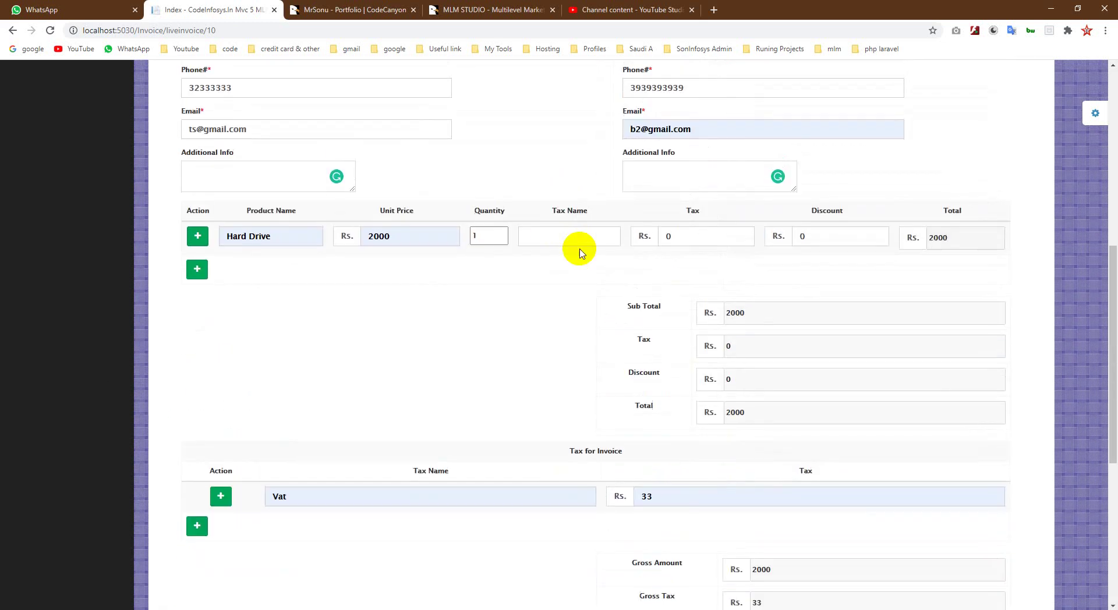
scroll(579, 252, down, 3)
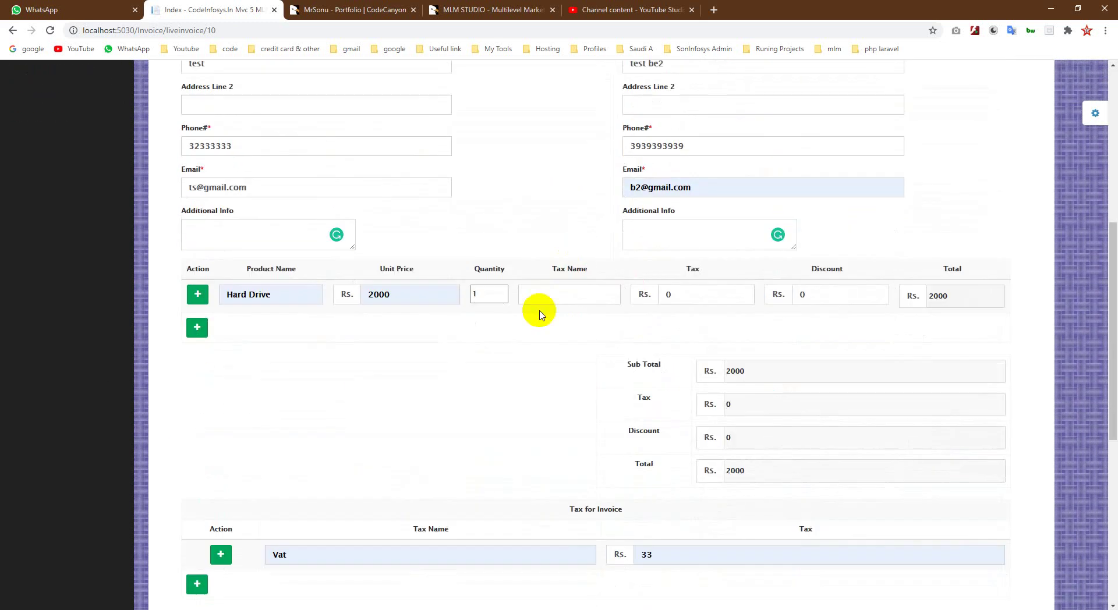
Step: Remove the empty extra product row and generate Invoice 10 with a $2033.00 total
click(197, 327)
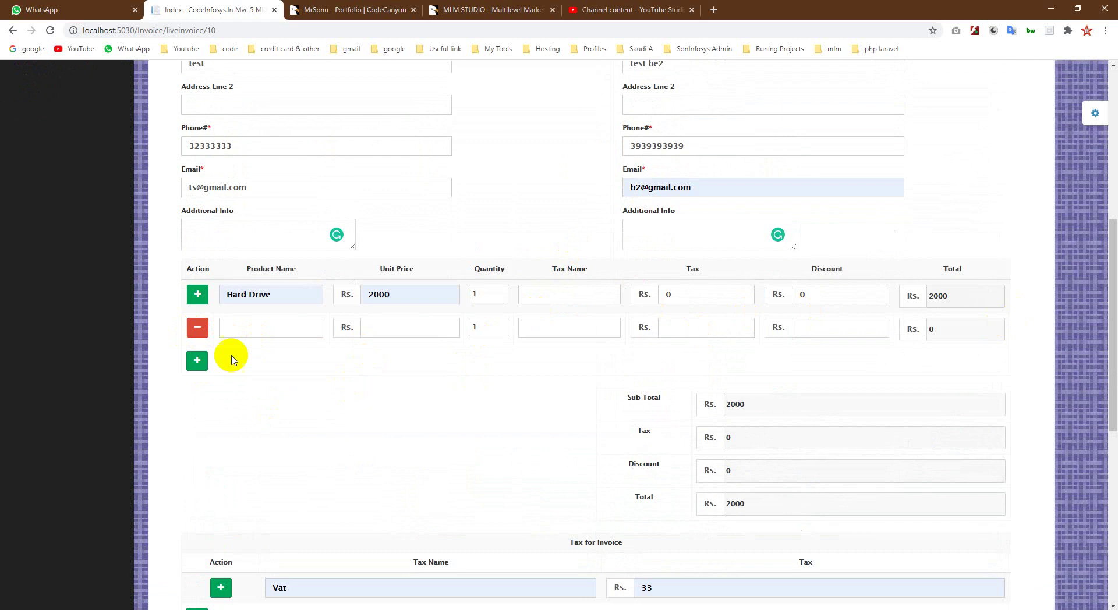
click(198, 327)
scroll(466, 392, down, 7)
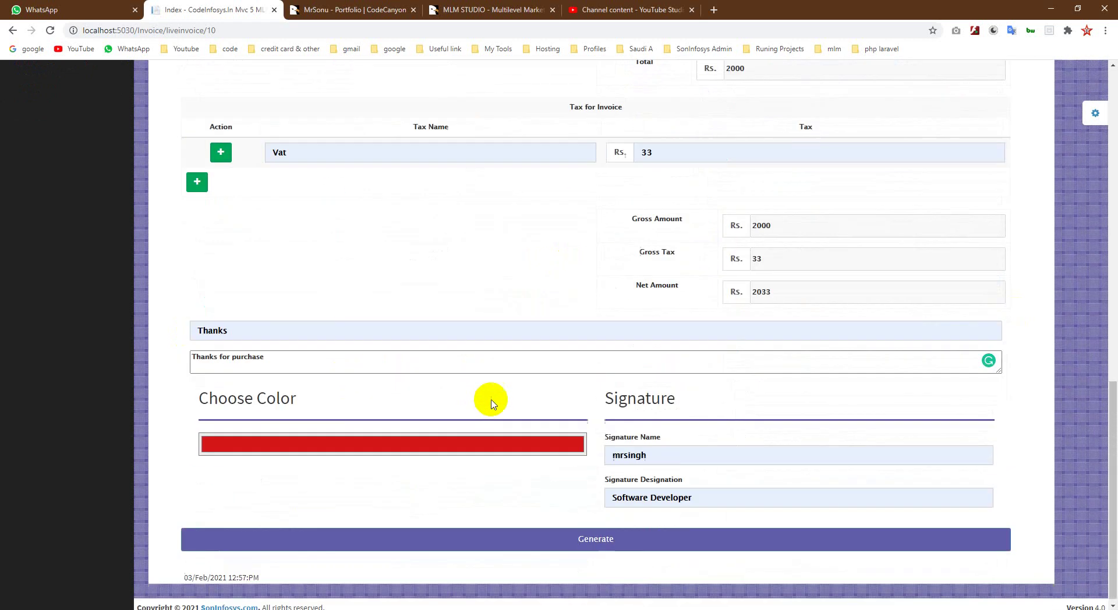
click(600, 540)
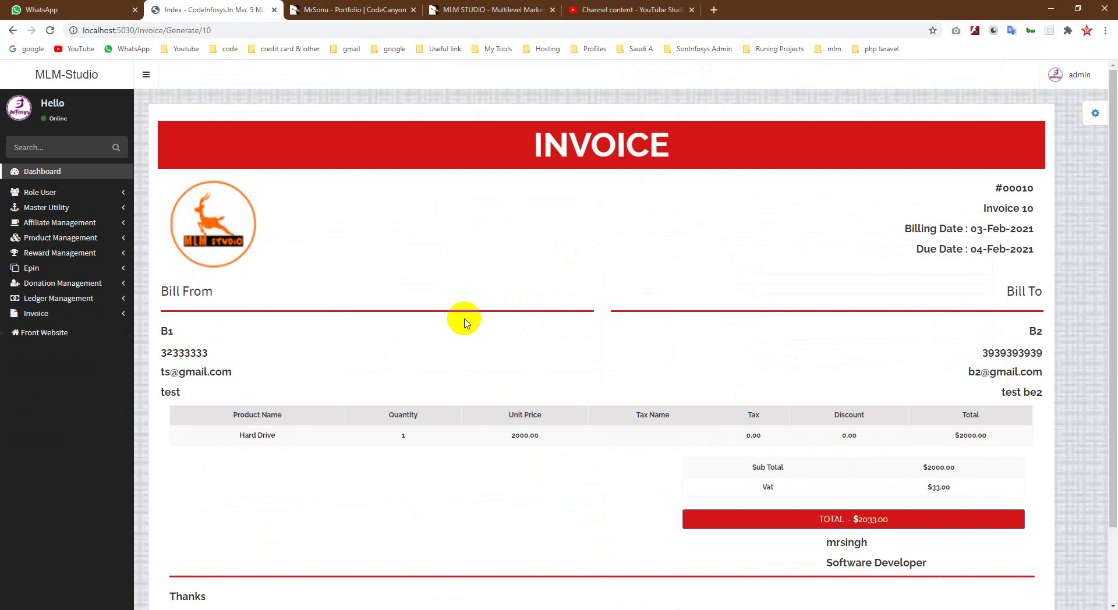
scroll(514, 406, down, 2)
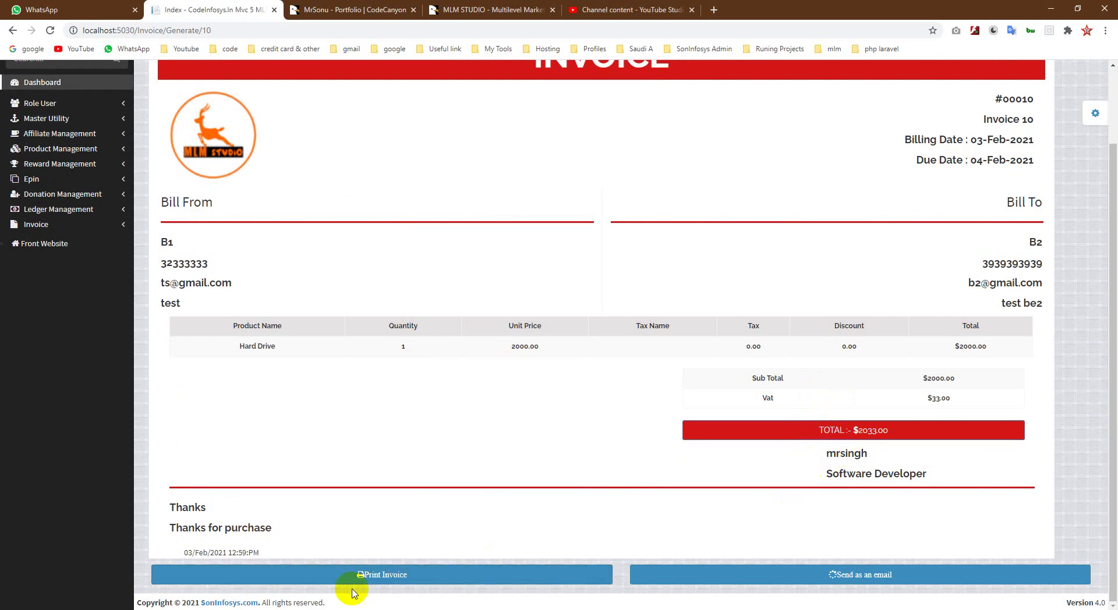
click(368, 576)
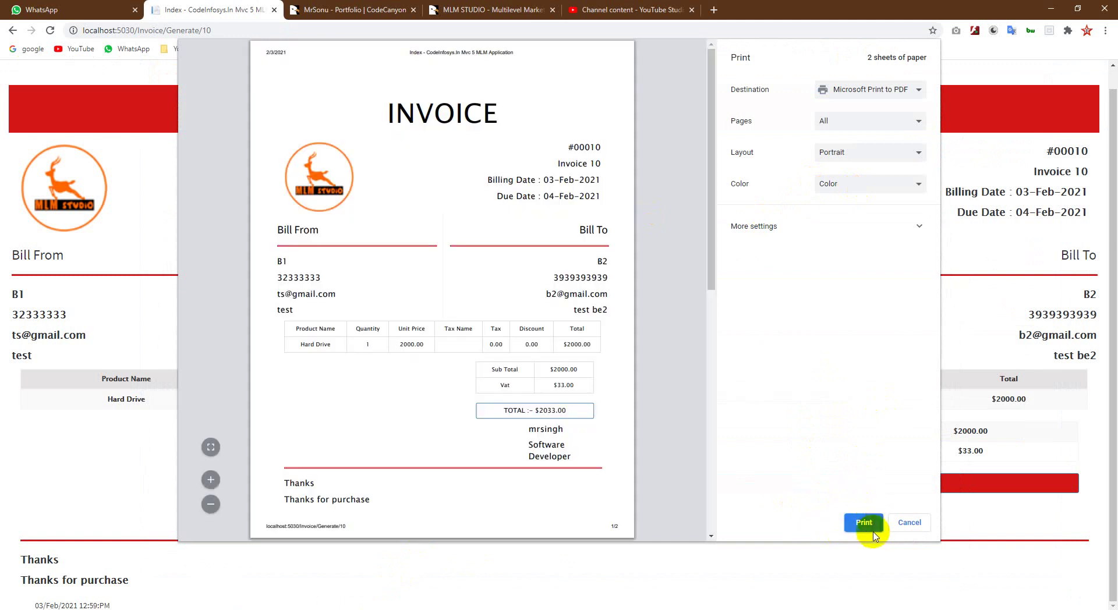
click(904, 523)
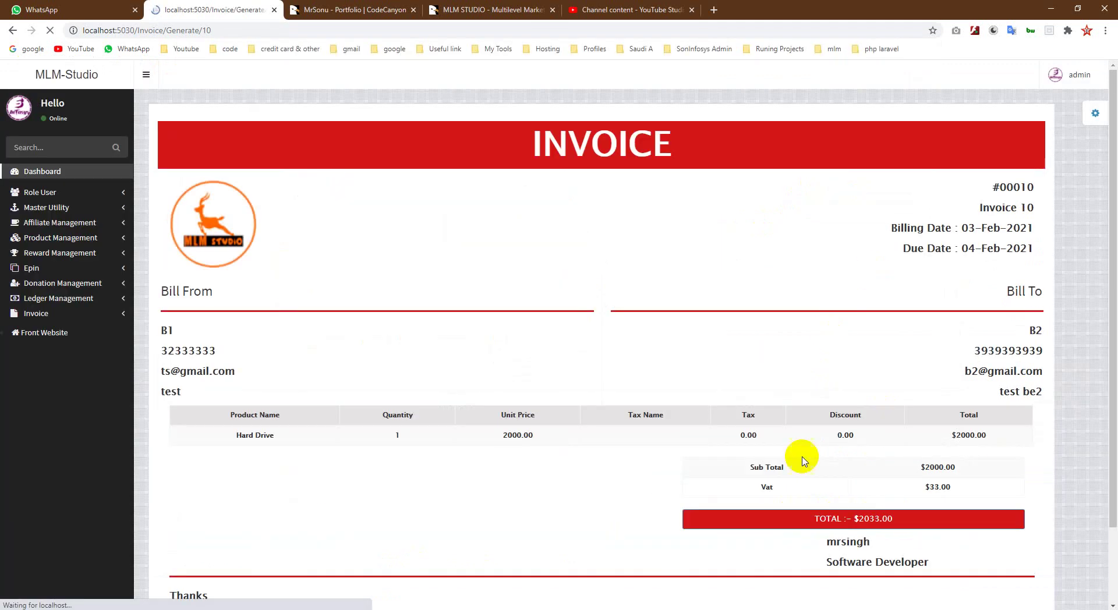
scroll(873, 495, down, 3)
click(850, 576)
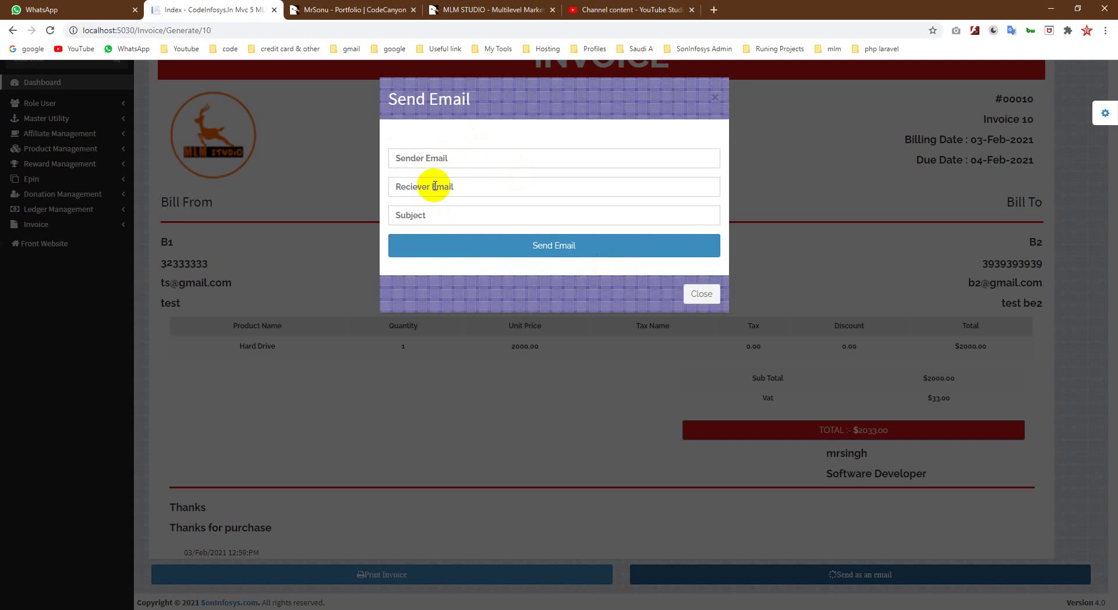
click(429, 157)
click(544, 169)
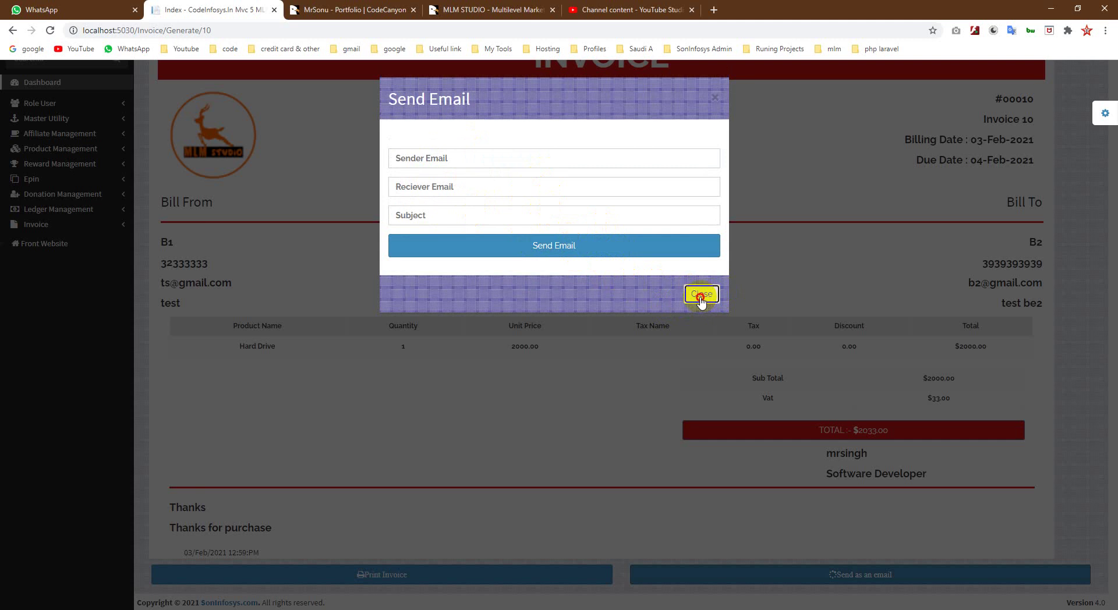
click(701, 295)
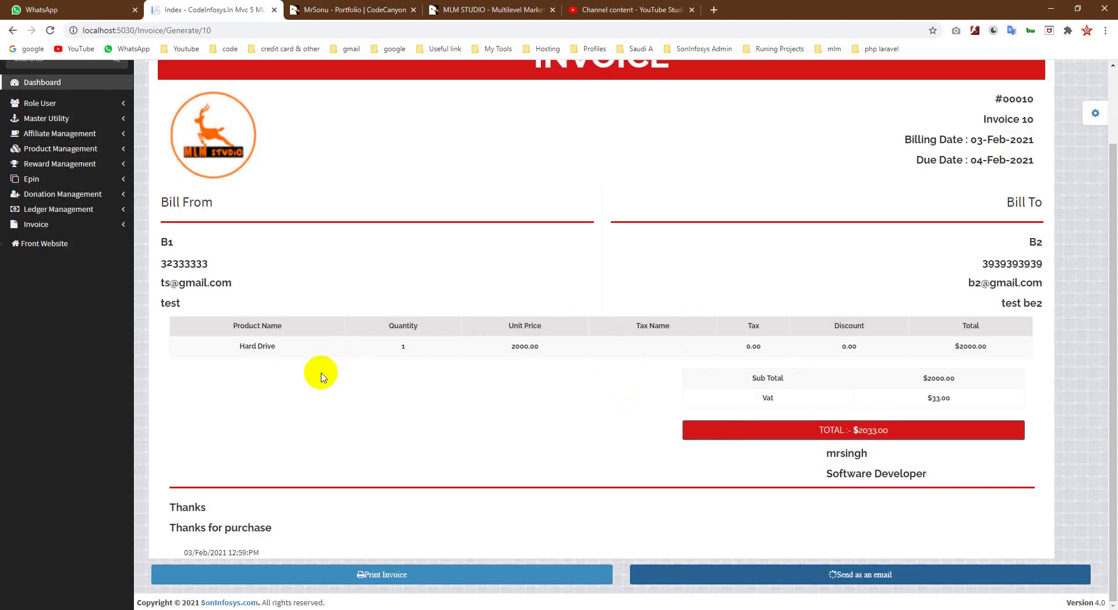
Step: Leave the generated invoice through Master Utility settings and return to Invoice for a blank Live Invoice
scroll(393, 400, up, 2)
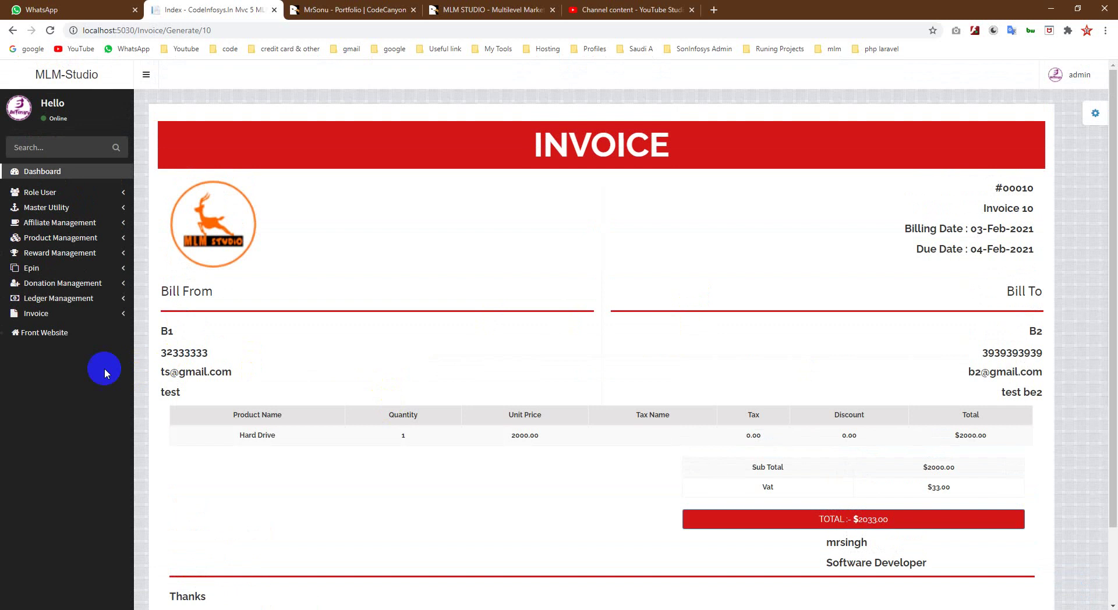
click(67, 208)
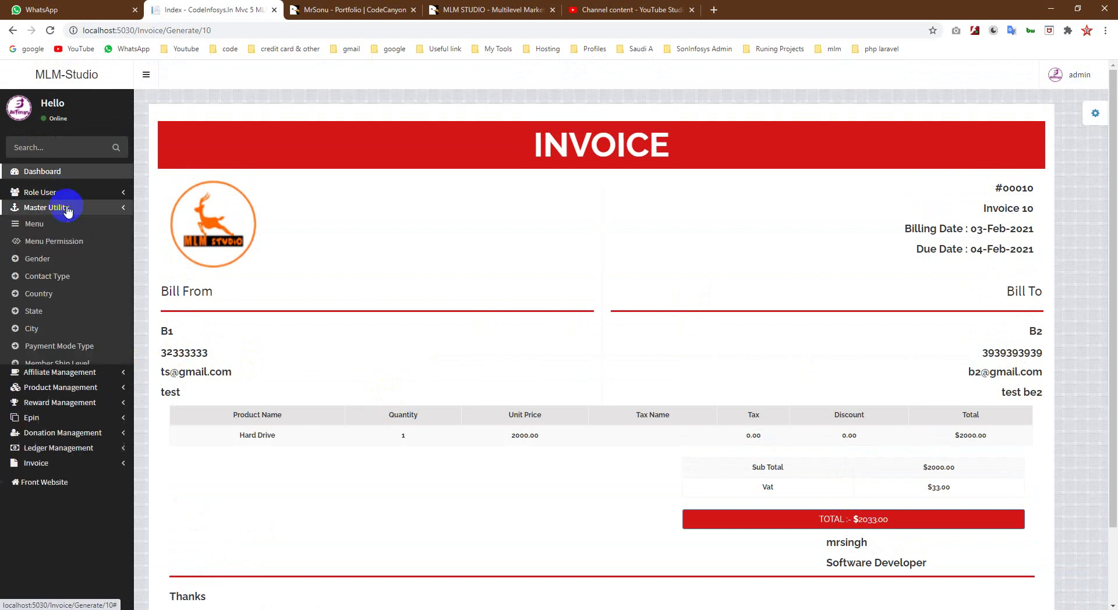
click(44, 401)
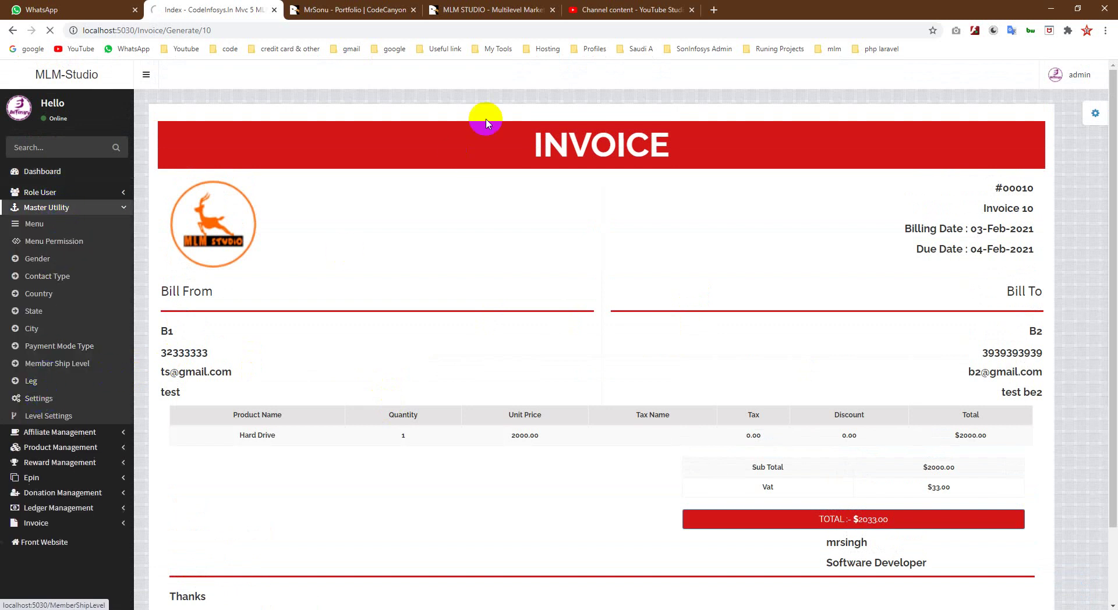
scroll(366, 451, down, 1)
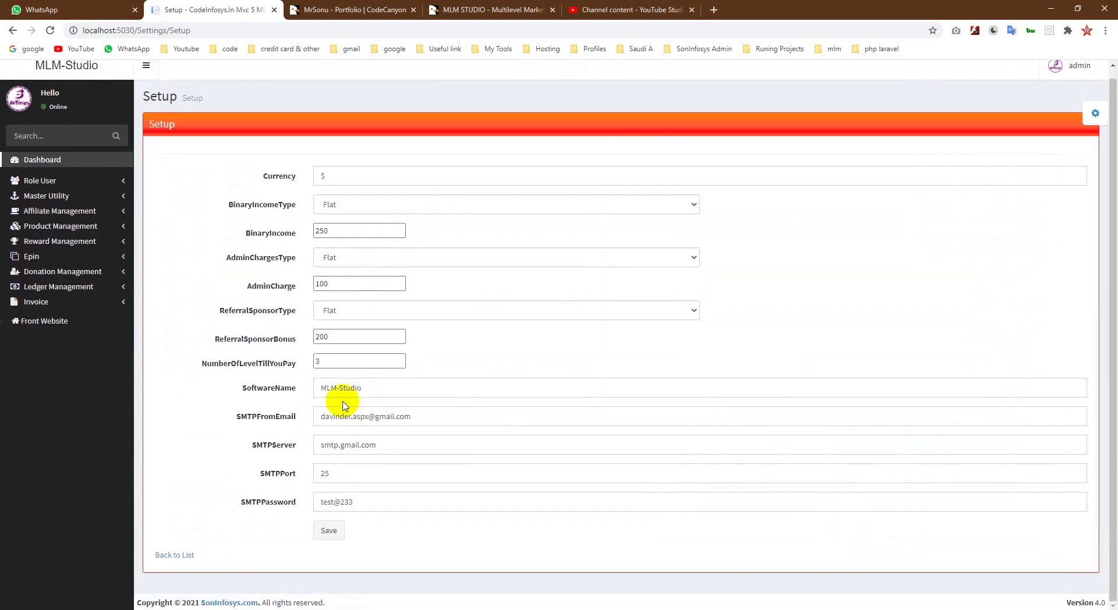
click(43, 308)
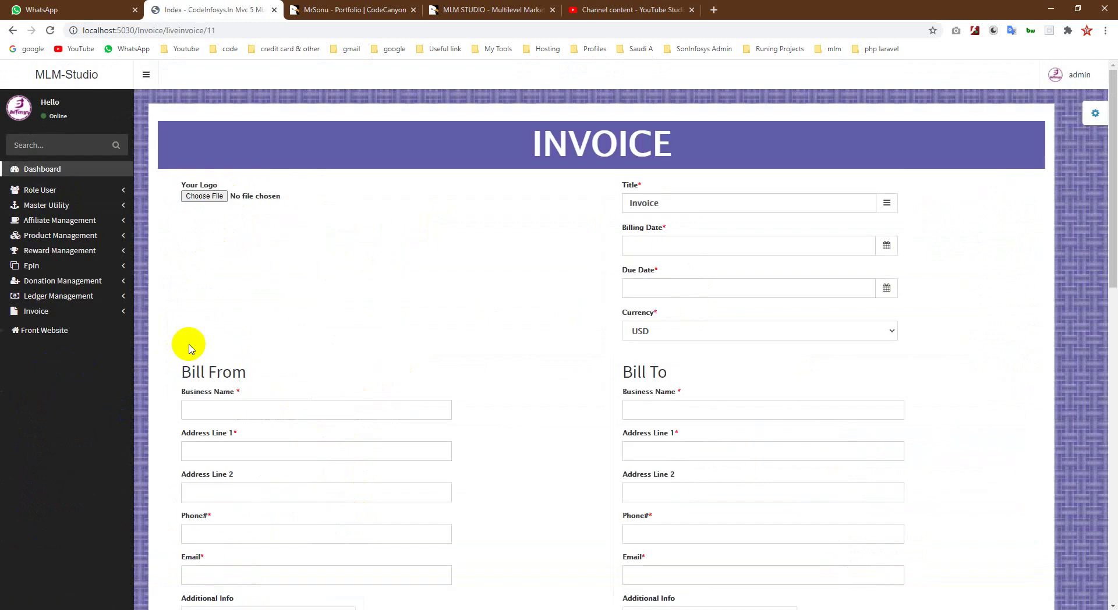
Step: From the List Invoice page, choose Live Edit in invoice 10's Action menu
scroll(379, 257, down, 1)
click(42, 255)
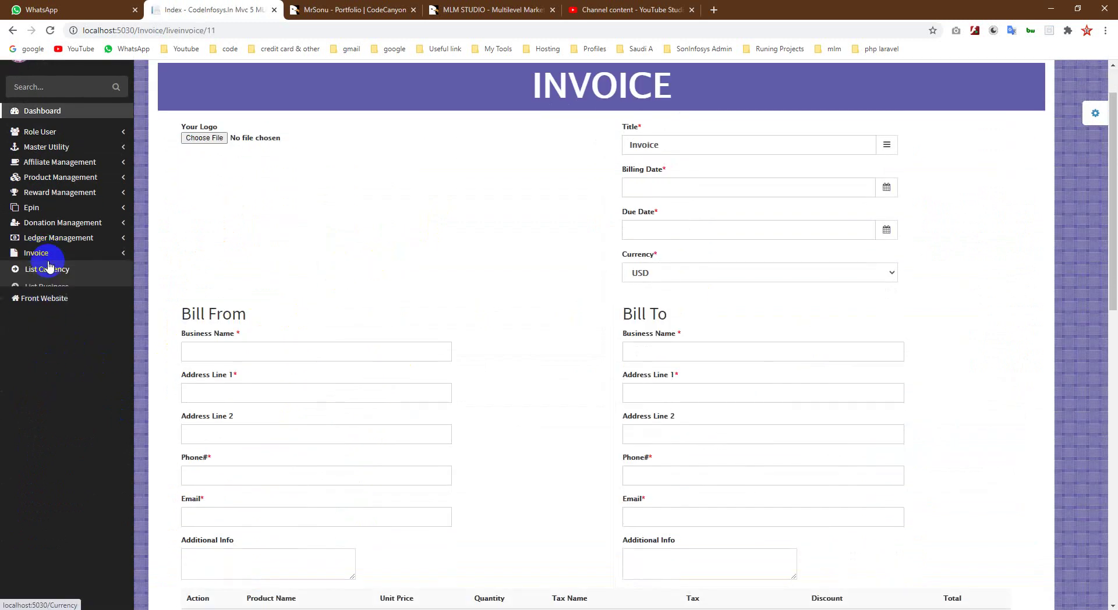
click(46, 309)
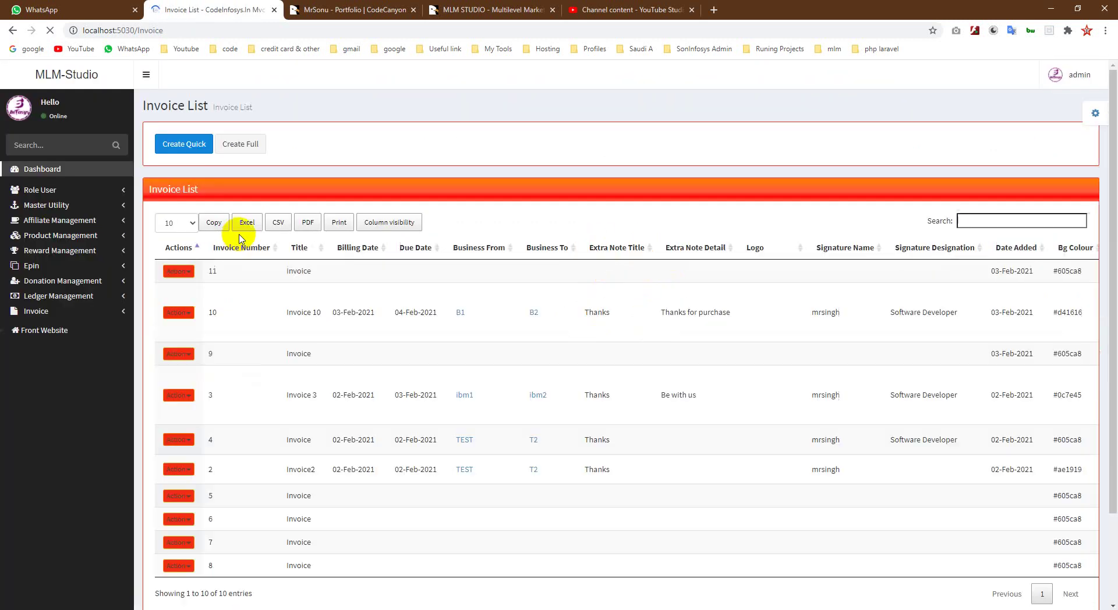
scroll(324, 382, down, 1)
scroll(305, 385, up, 1)
click(179, 313)
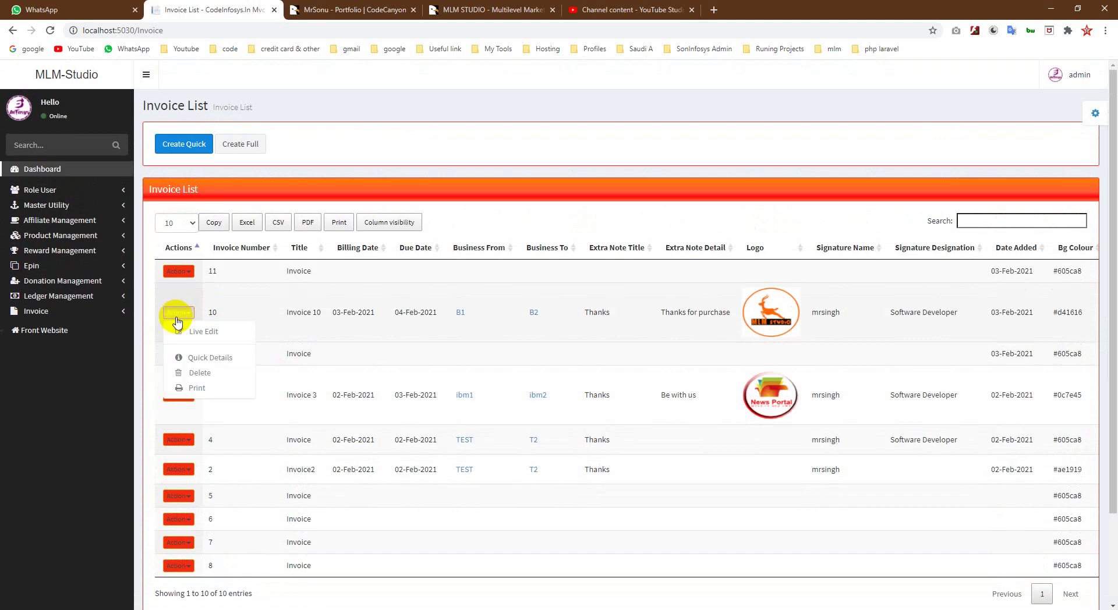
click(195, 331)
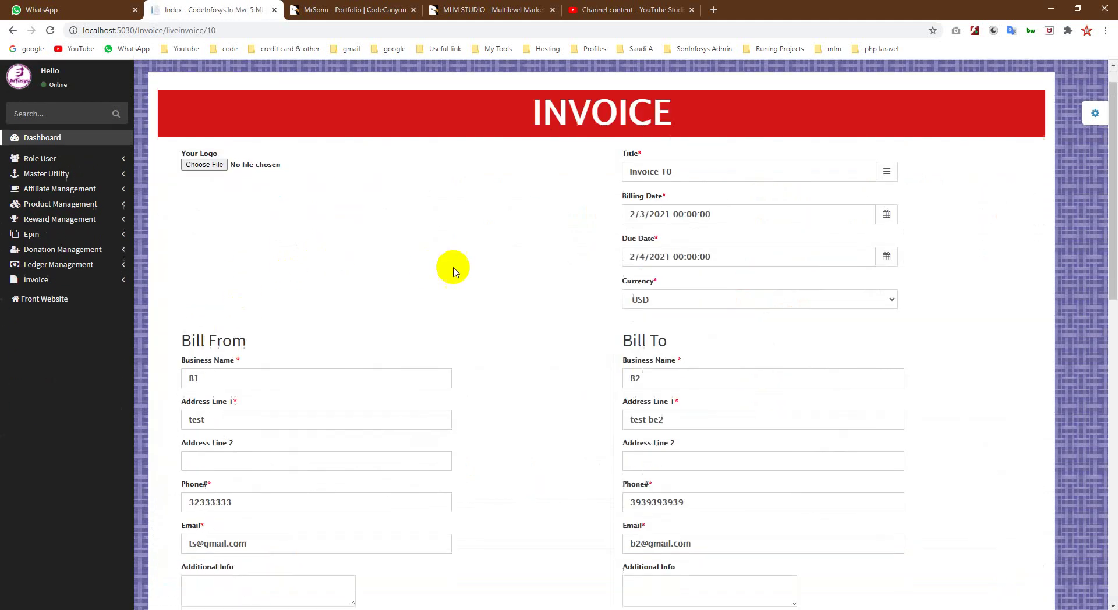
Step: Add a second product row for ABV with a unit price of 20
scroll(459, 266, down, 5)
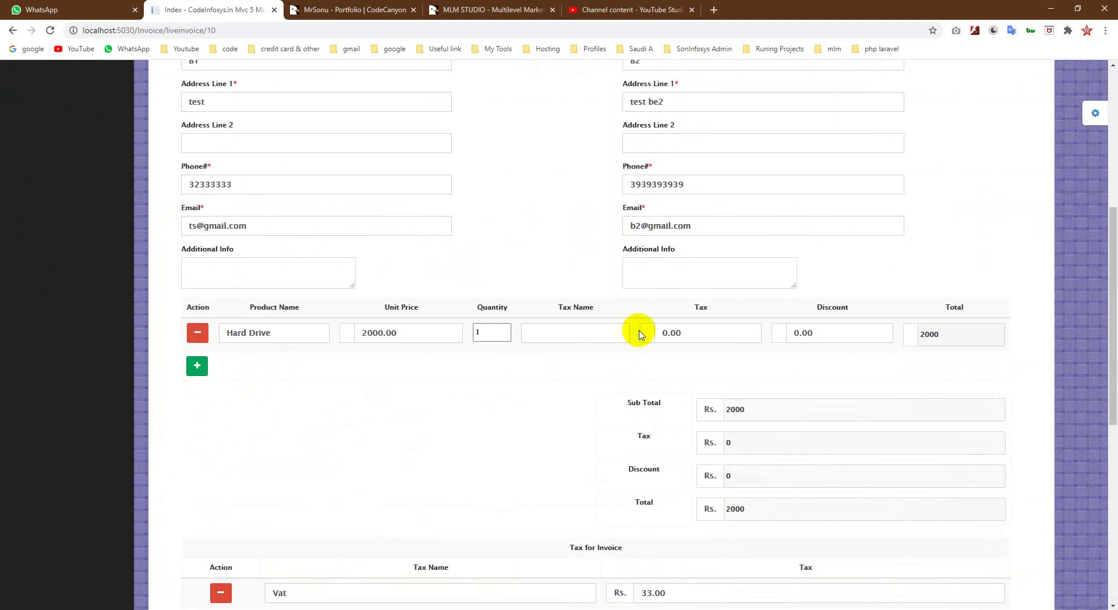
scroll(603, 469, down, 1)
click(196, 308)
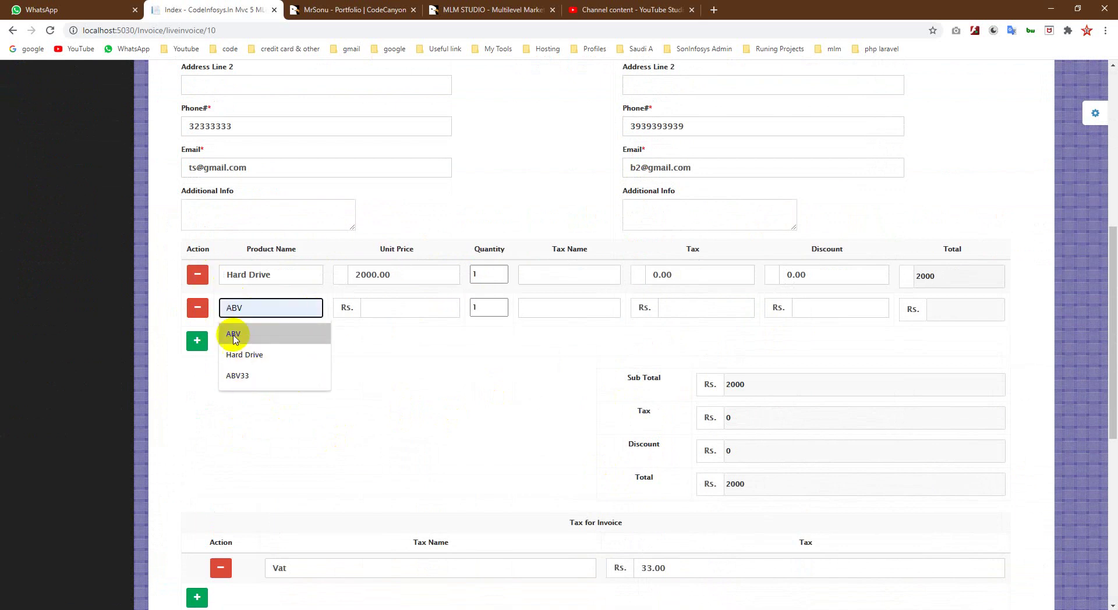
click(236, 333)
click(402, 318)
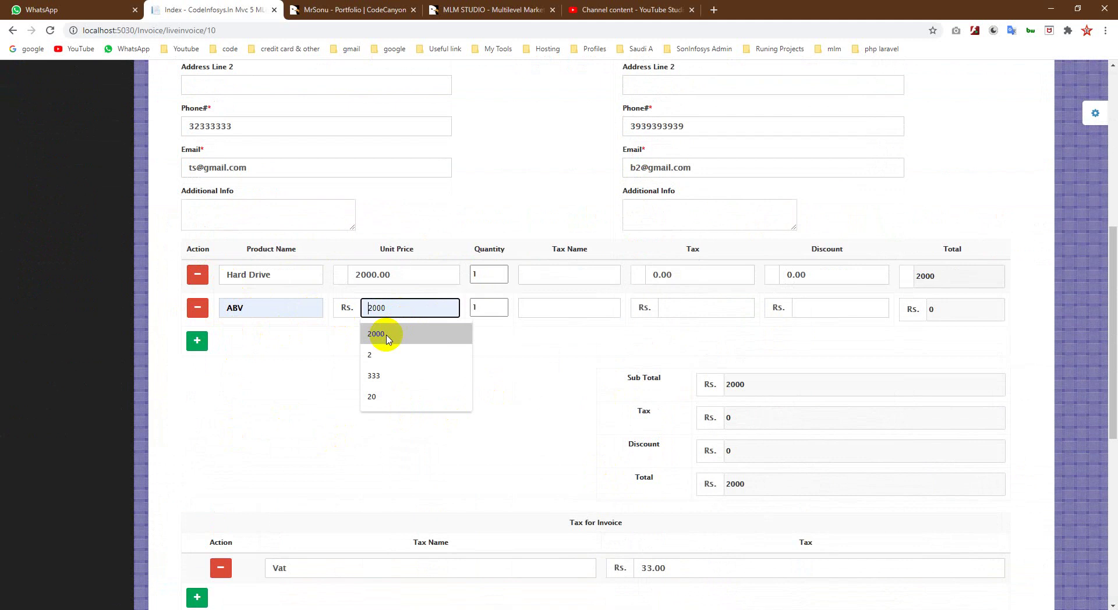
click(376, 397)
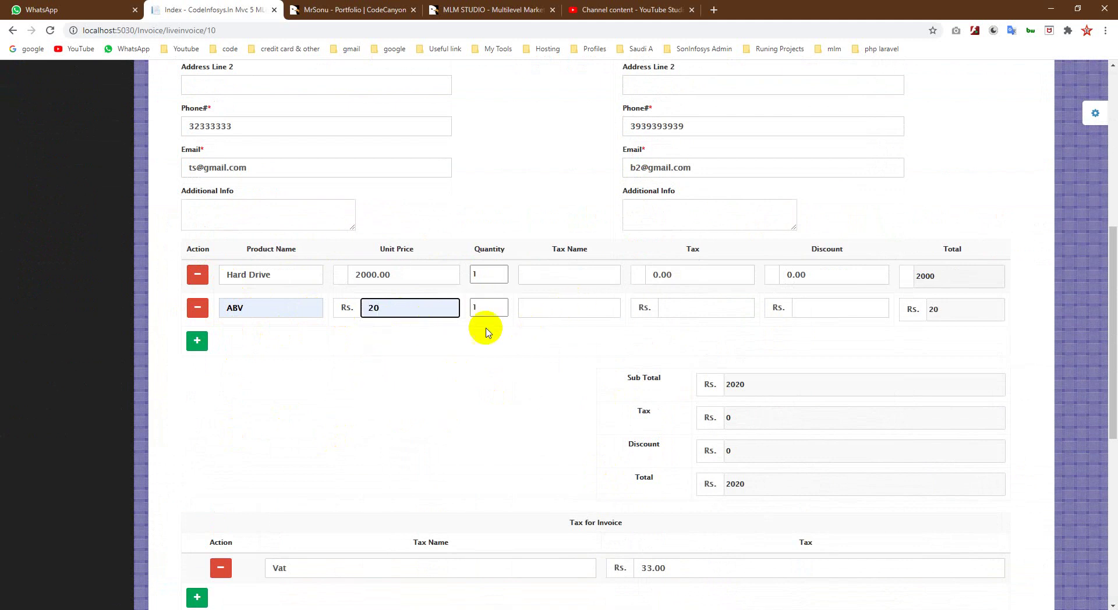
Step: Darken the invoice theme colour to deep red (74,13,13) and regenerate the invoice
scroll(612, 396, down, 2)
scroll(618, 396, down, 5)
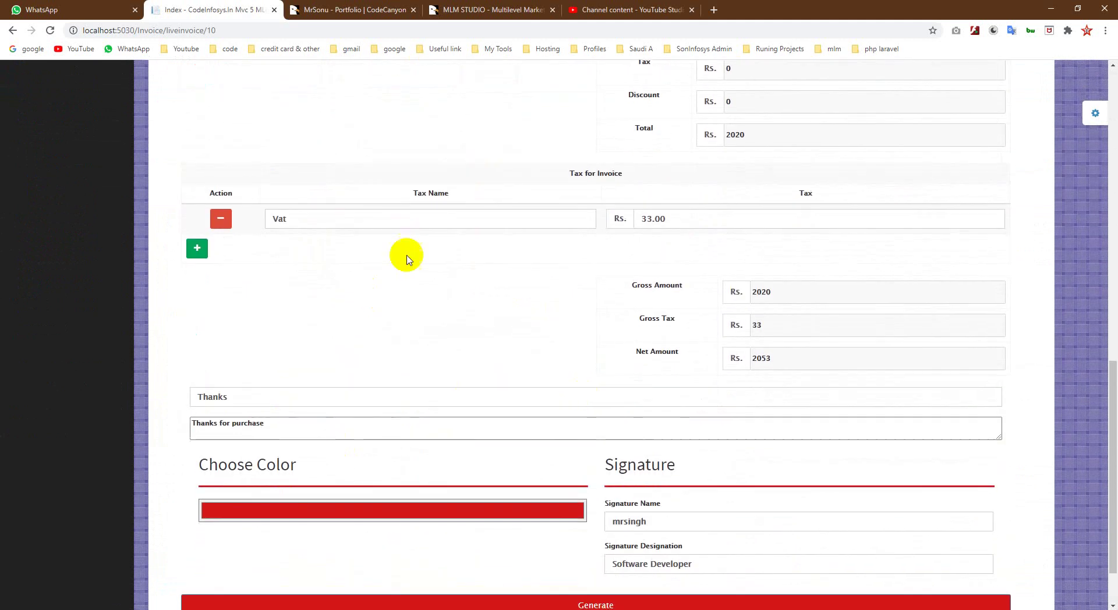
click(562, 456)
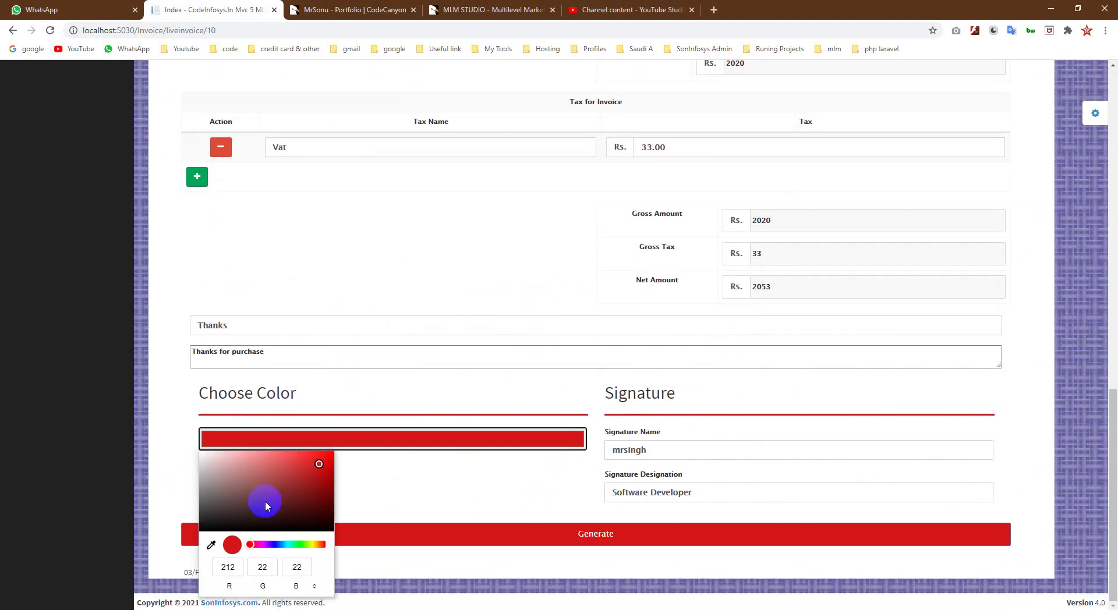
drag(267, 506, 310, 510)
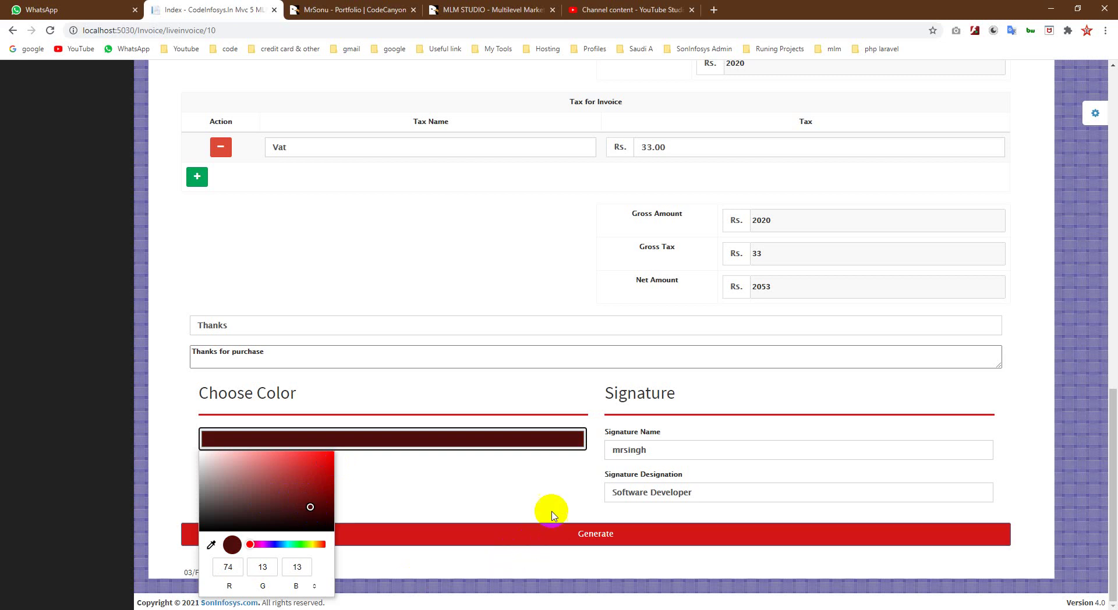
click(547, 532)
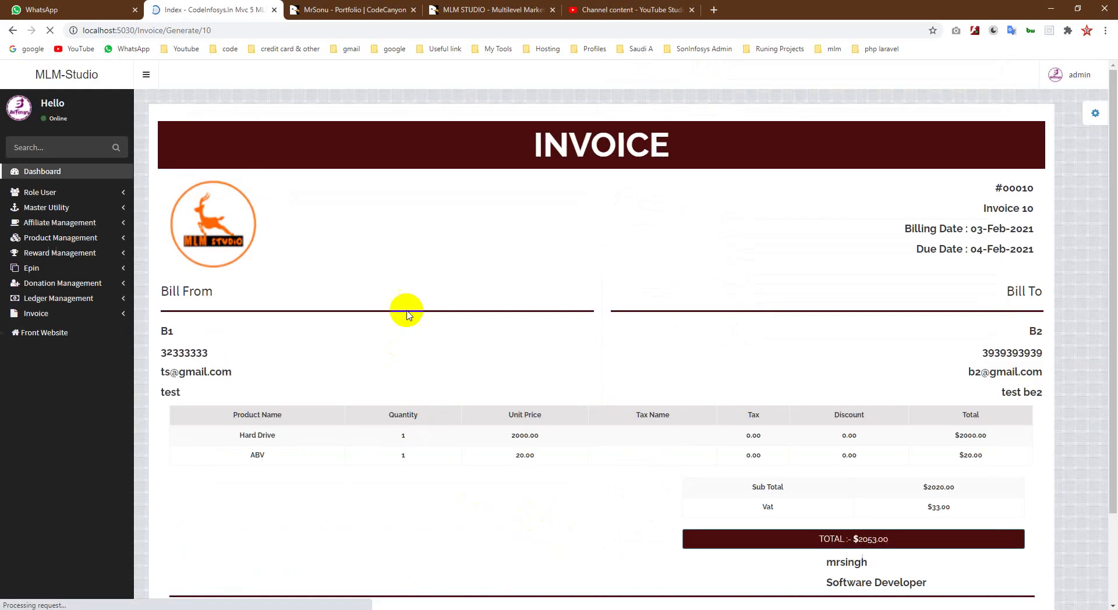
scroll(650, 508, down, 2)
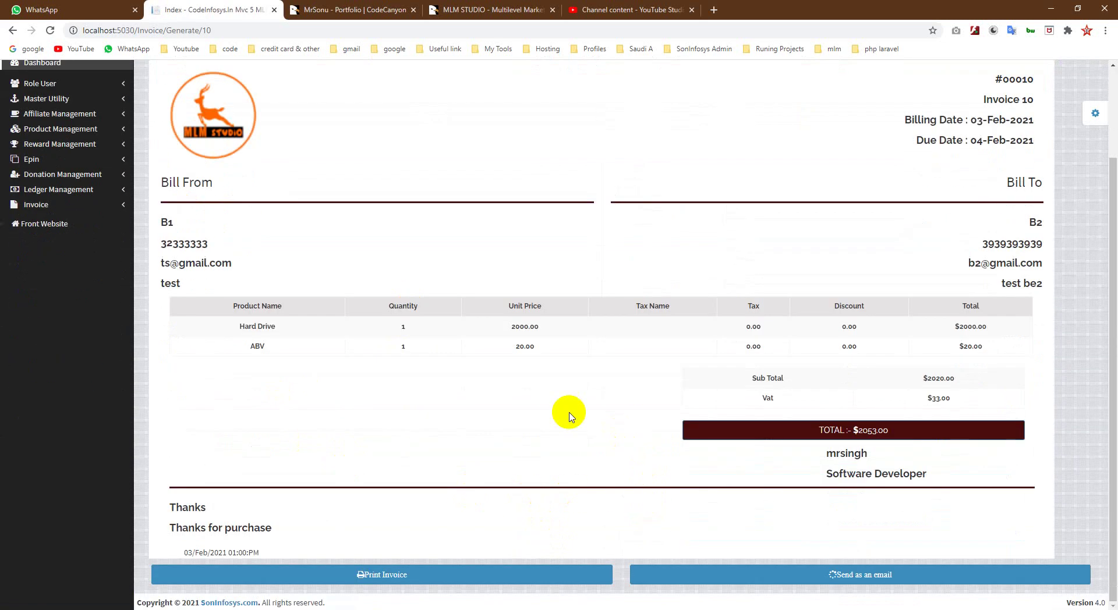
scroll(519, 437, up, 2)
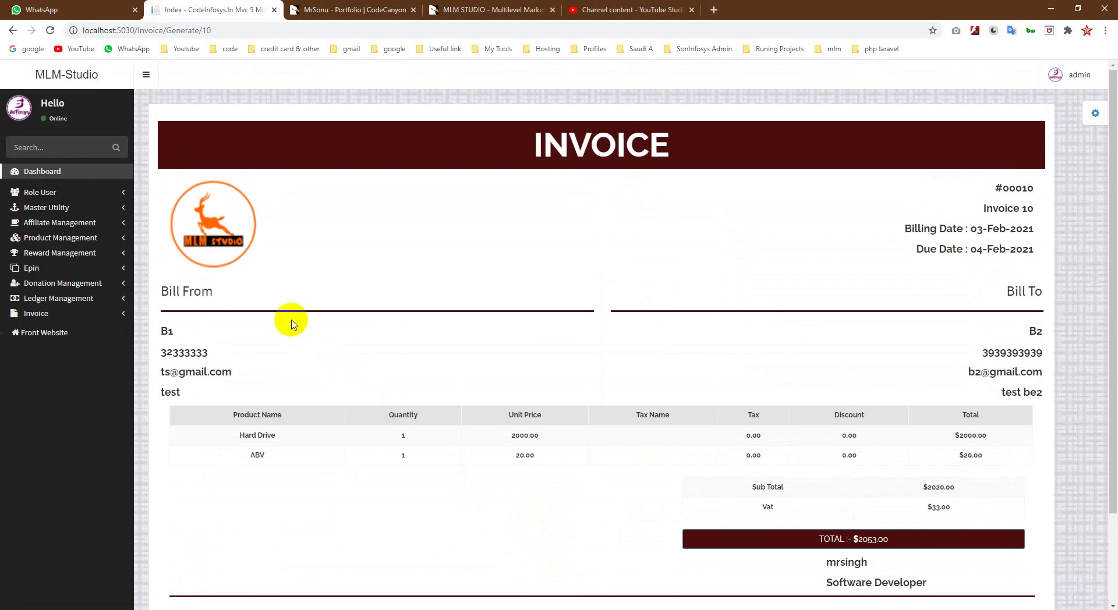